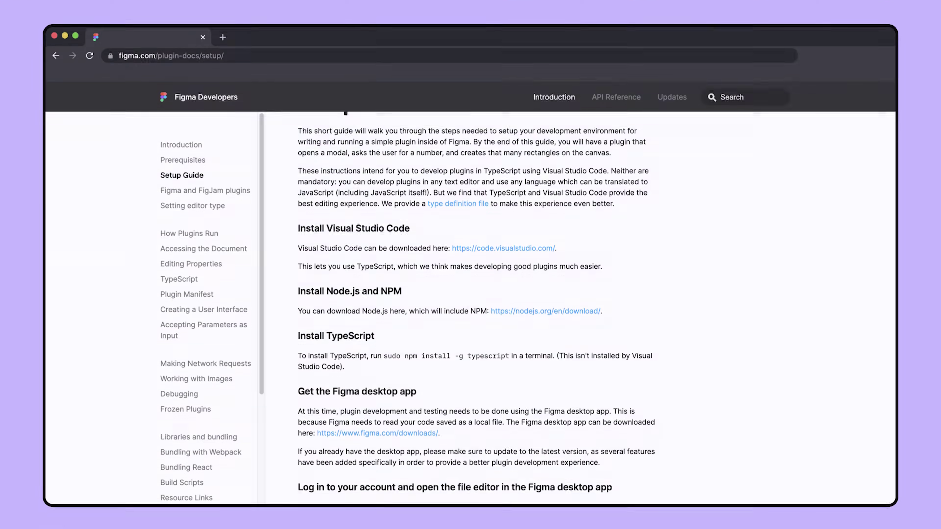
Step: Scroll through the Get Started with VS Code walkthrough, starting from the theme step
scroll(477, 304, "down", 5)
scroll(477, 304, "down", 10)
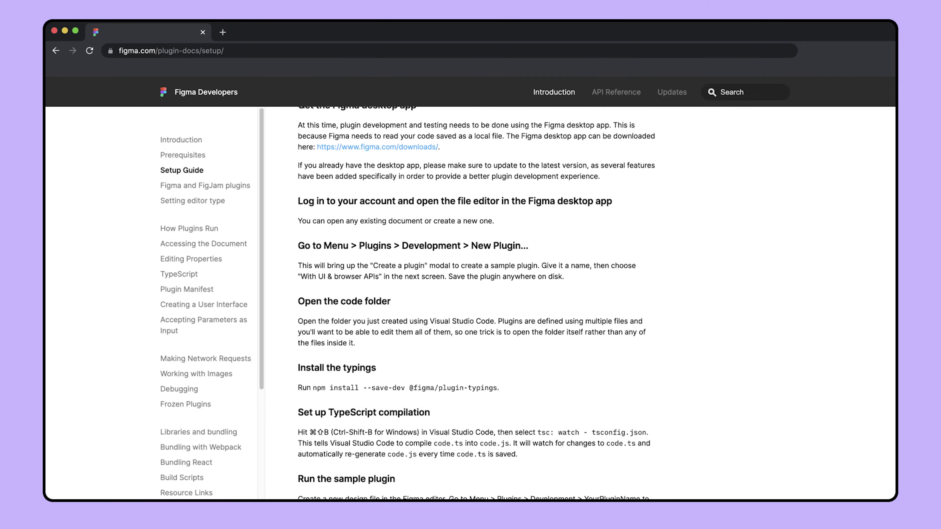
scroll(476, 303, "down", 10)
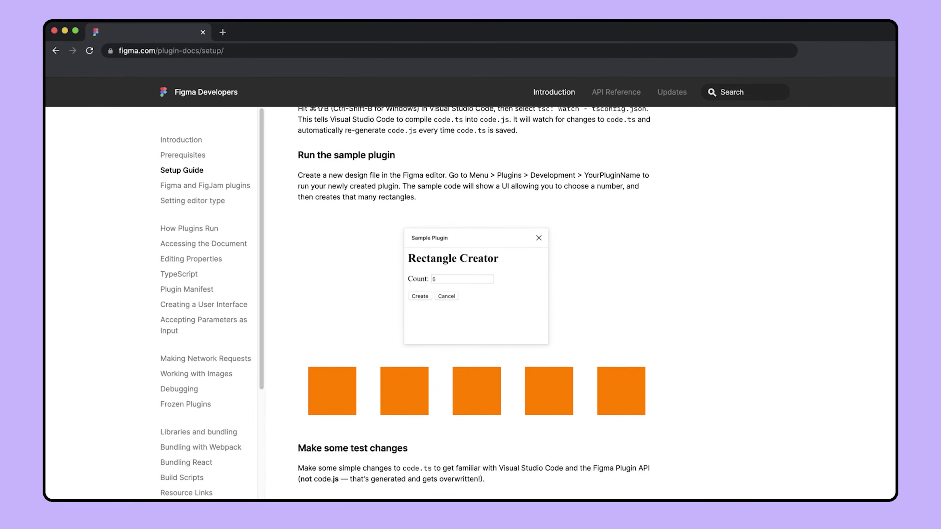
scroll(476, 303, "down", 1)
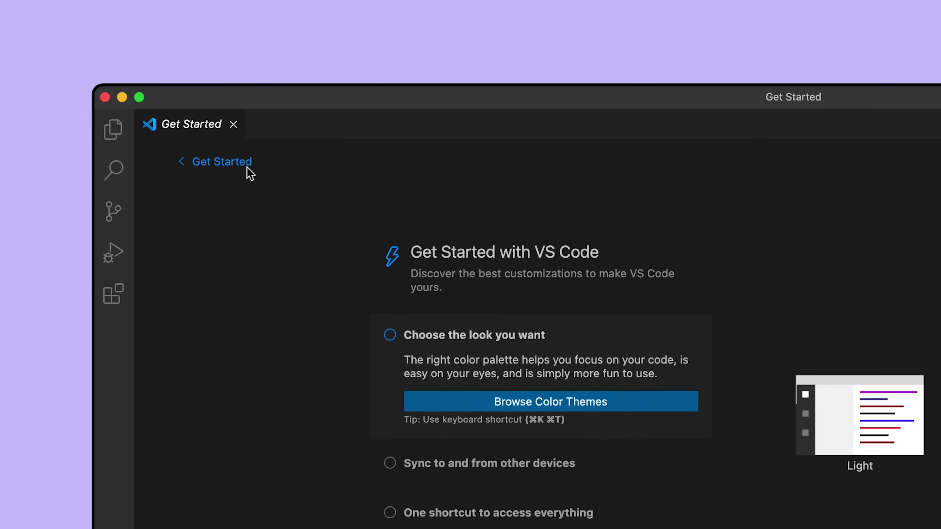
Step: Return from the walkthrough to the main Welcome page via '< Get Started'
left_click(247, 168)
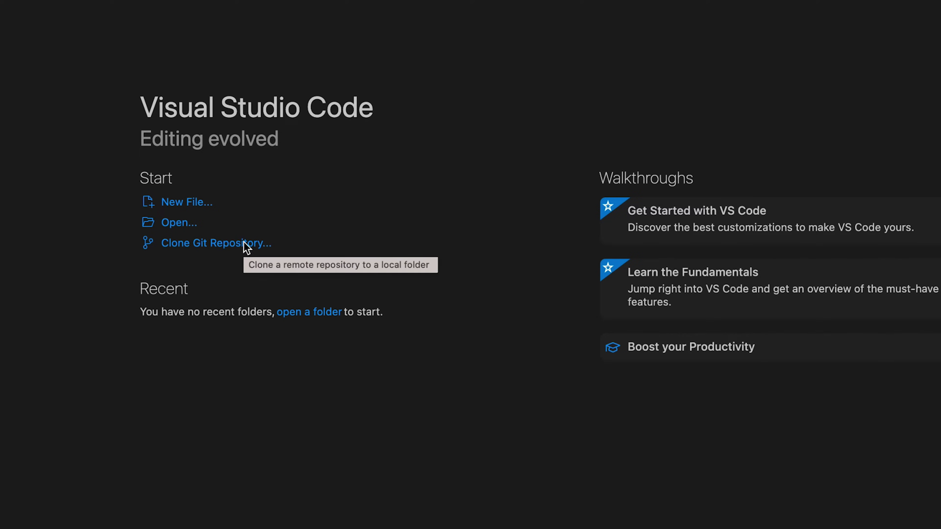
Step: Create a new Untitled-1 file and show the Explorer panel with no folder open
left_click(203, 212)
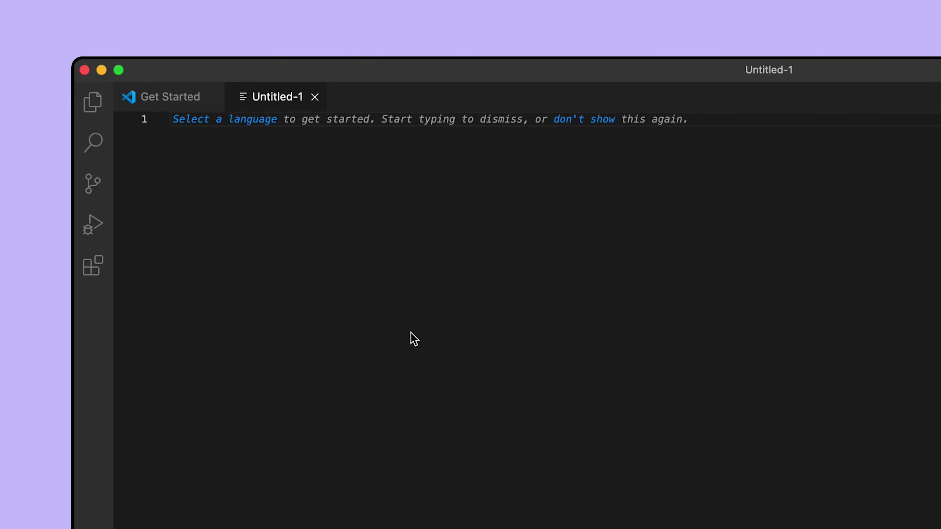
left_click(97, 116)
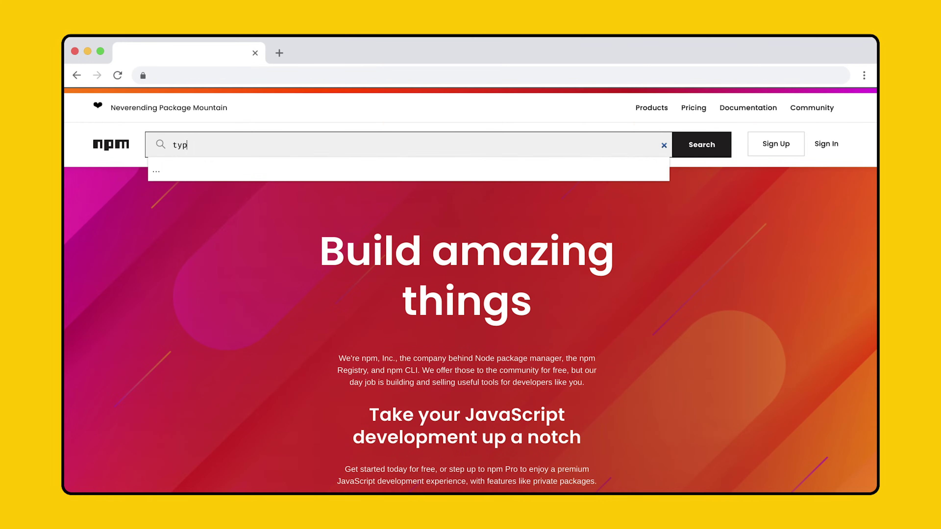
Step: Search npm for typescript and view its package page with the install command and version 4.4.4
type("script")
key("Return")
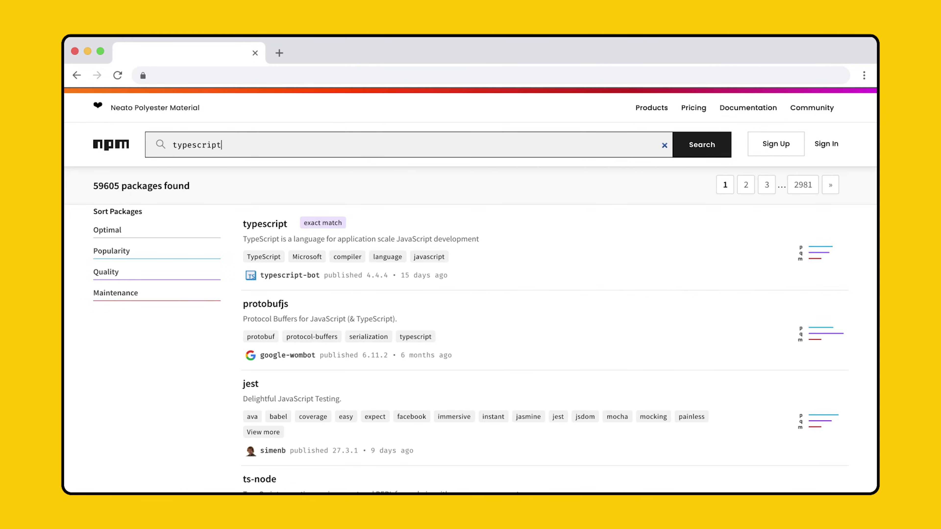
left_click(284, 224)
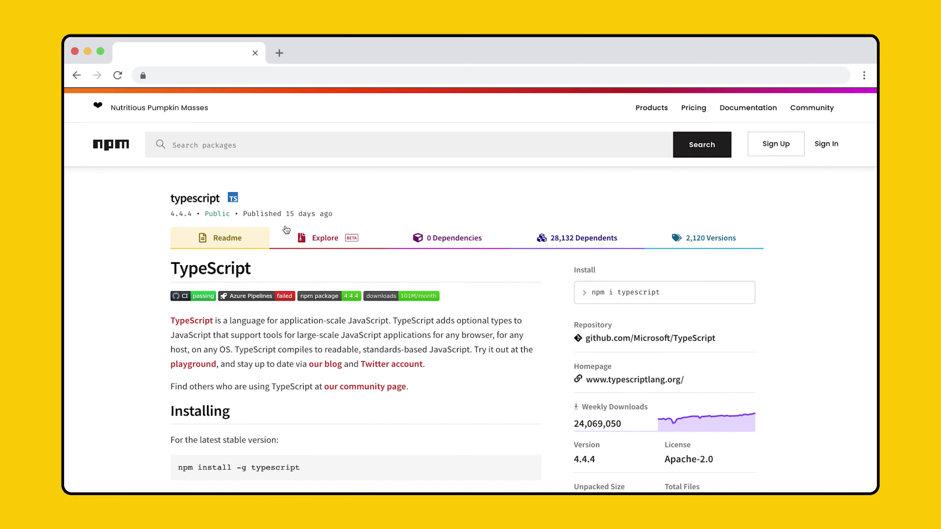
scroll(285, 229, "down", 7)
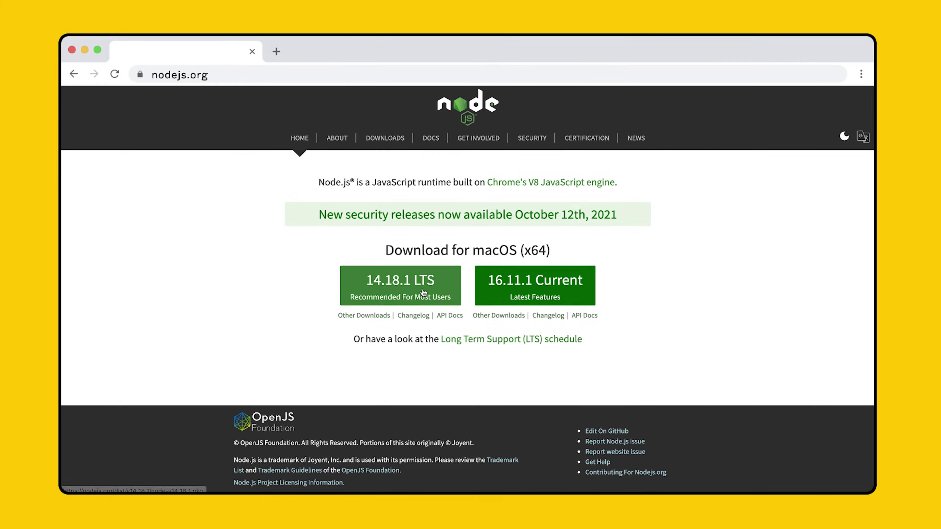
Step: Download node-v14.18.1.pkg and install Node.js 14.18.1 LTS, authorizing with the admin password
left_click(422, 290)
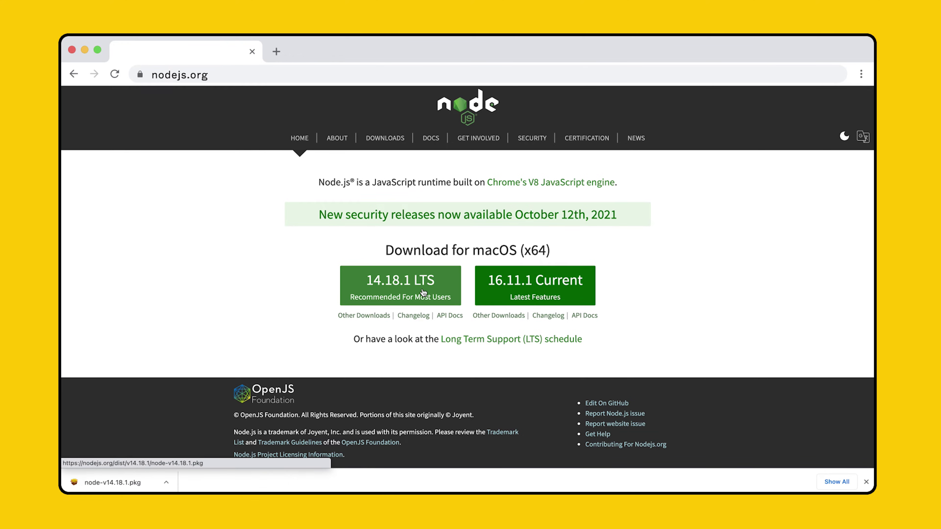
left_click(133, 483)
left_click(587, 340)
left_click(588, 340)
left_click(589, 339)
left_click(590, 340)
type("•••••")
key("Return")
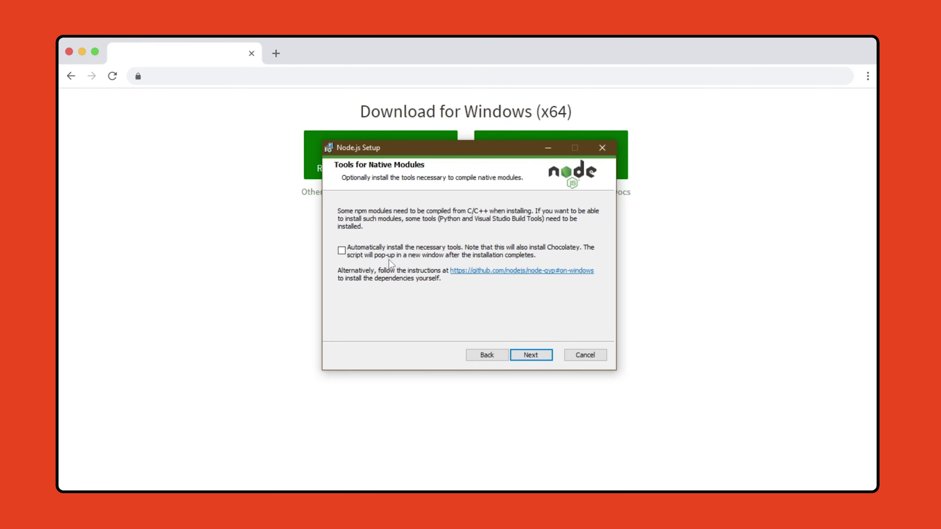
Step: Install Node.js on Windows with 'Automatically install the necessary tools' ticked
left_click(377, 252)
left_click(543, 356)
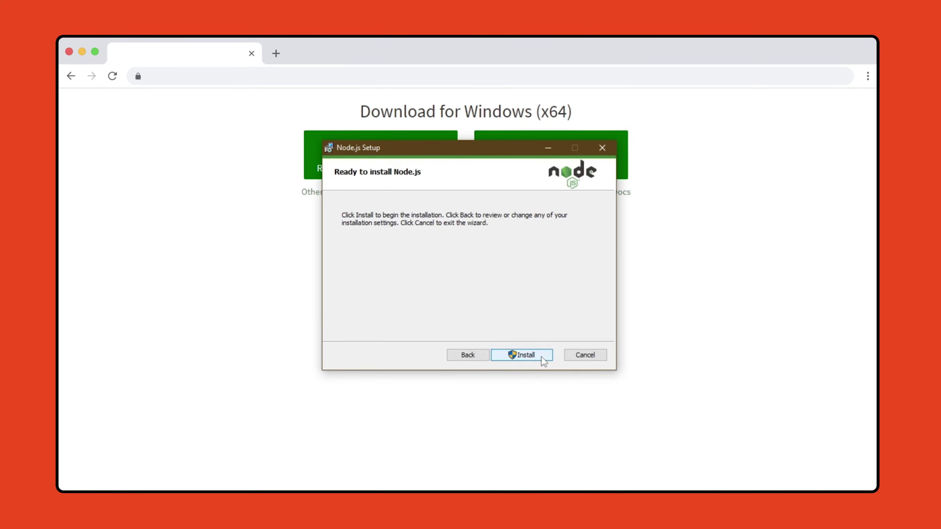
left_click(544, 361)
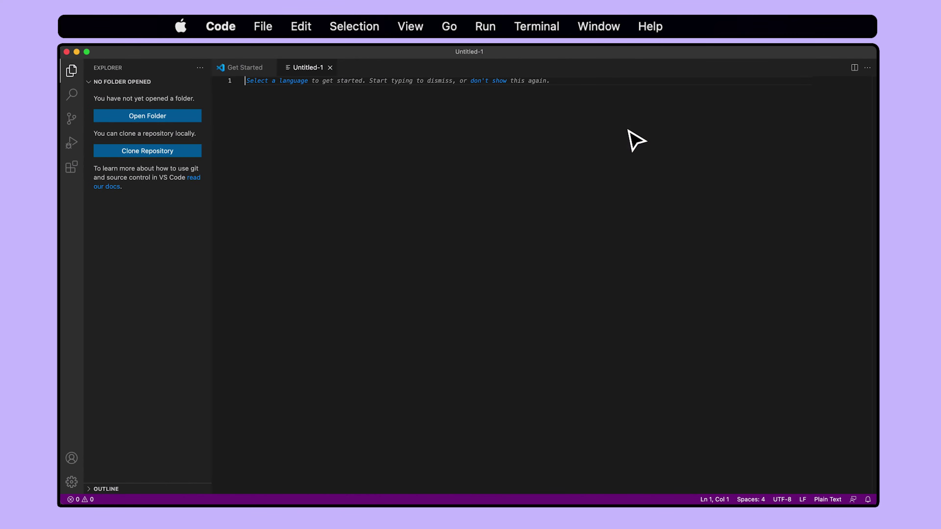
Step: Start a new terminal from the Terminal menu to run node
left_click(536, 25)
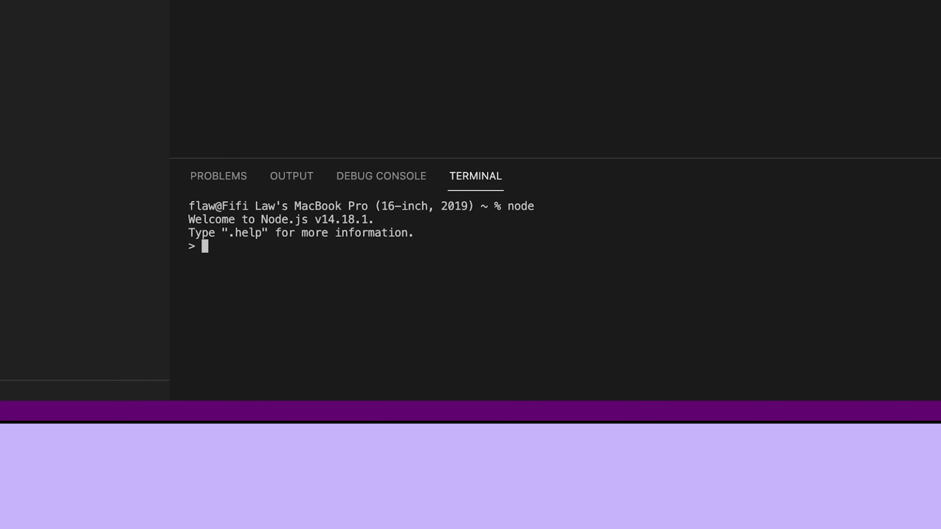
Step: Exit node and set Command Prompt as the default terminal profile via 'Terminal: Select Default Profile'
key("ctrl+c")
key("ctrl+c")
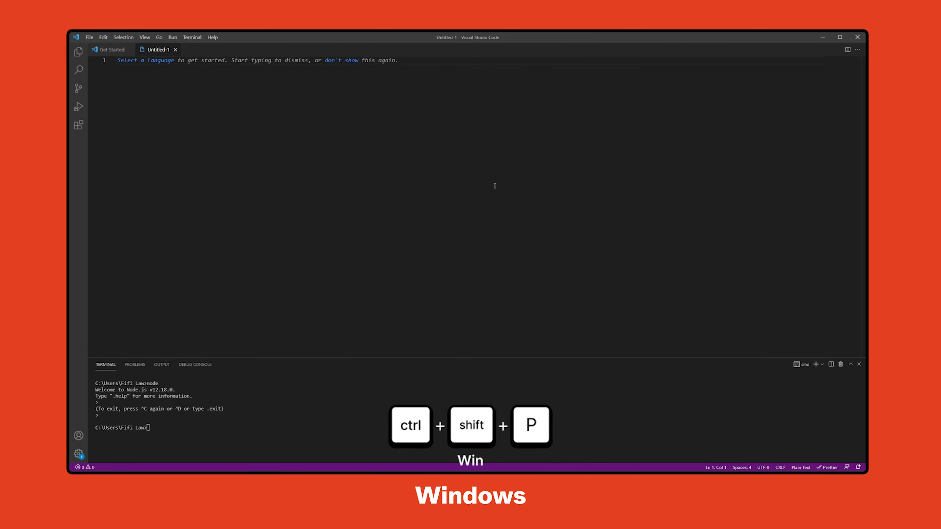
key("ctrl+shift+p")
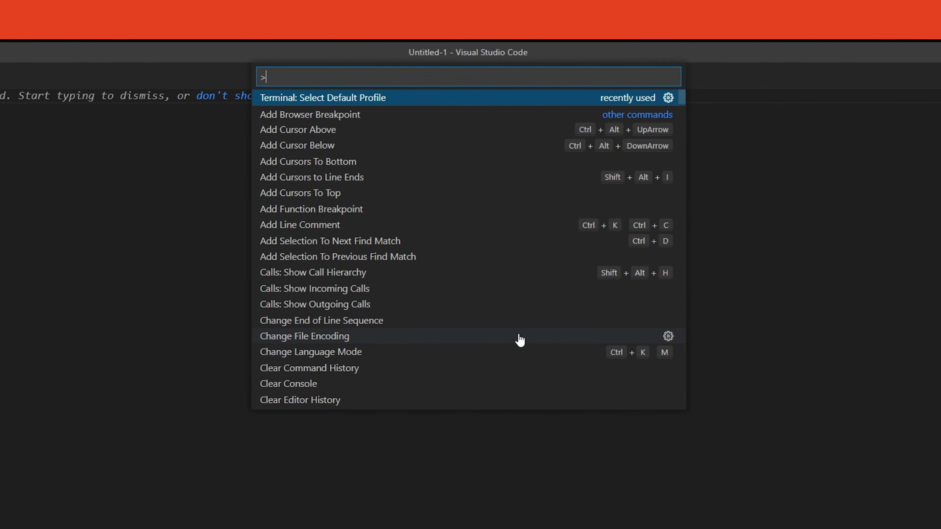
type("terminal select de")
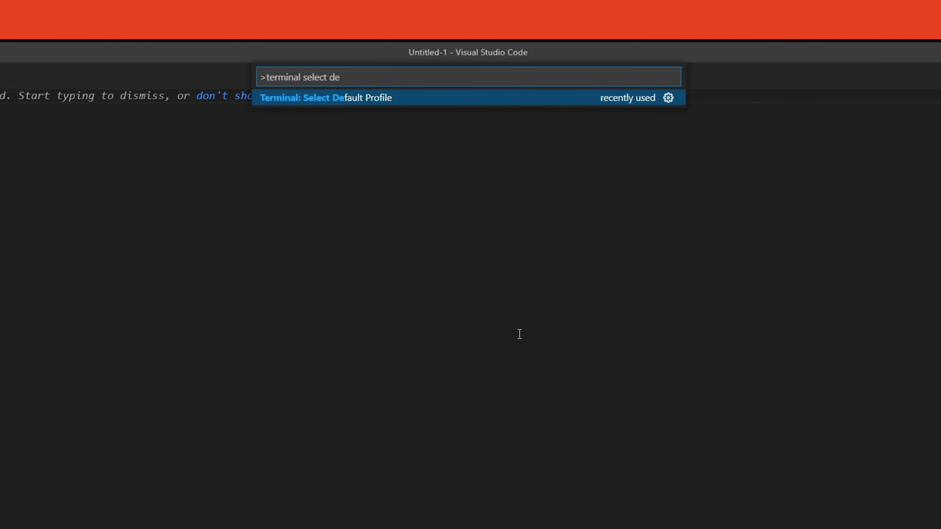
left_click(461, 98)
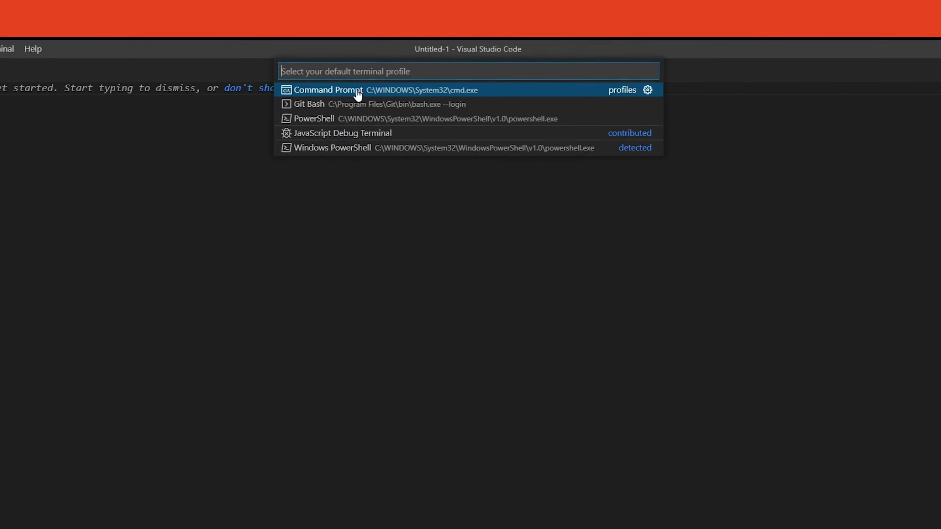
left_click(345, 99)
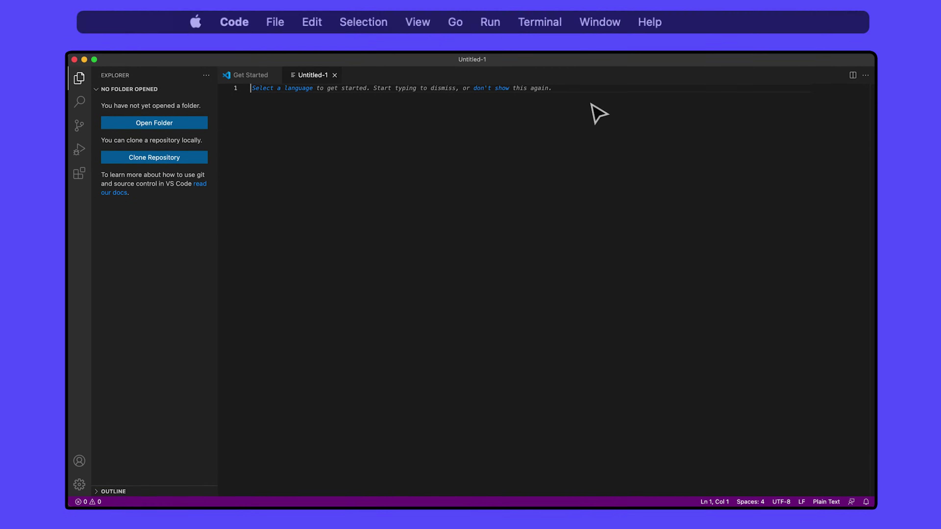
Step: In a new terminal, run sudo npm install -g typescript and enter the account password
left_click(543, 32)
left_click(545, 59)
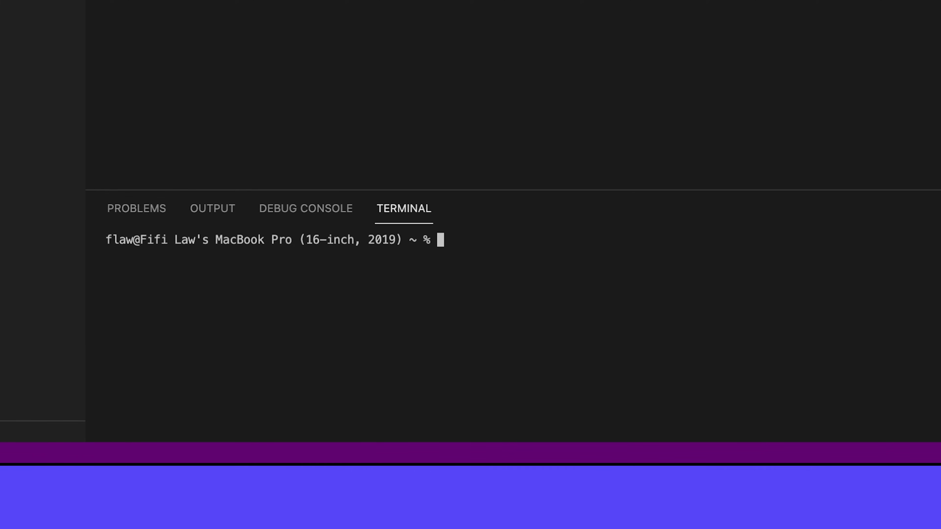
type("sudo npm install -g typescript")
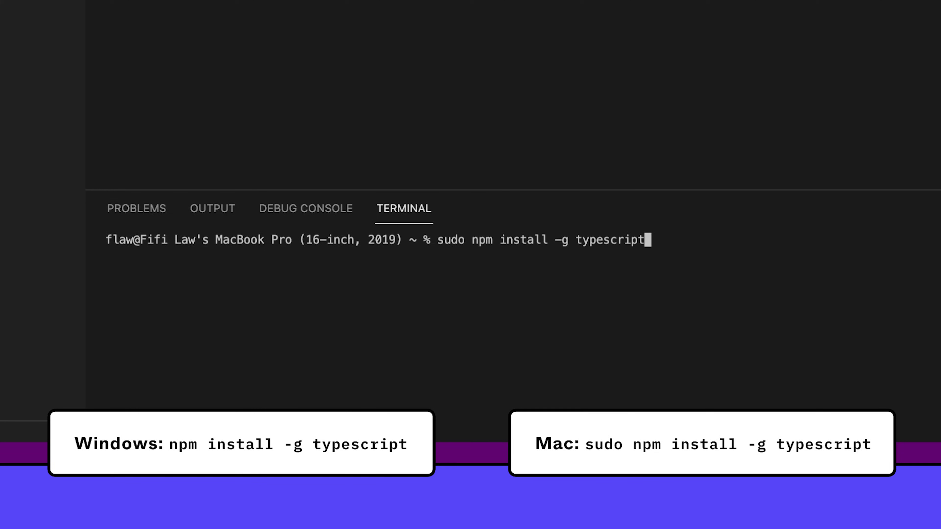
key("Return")
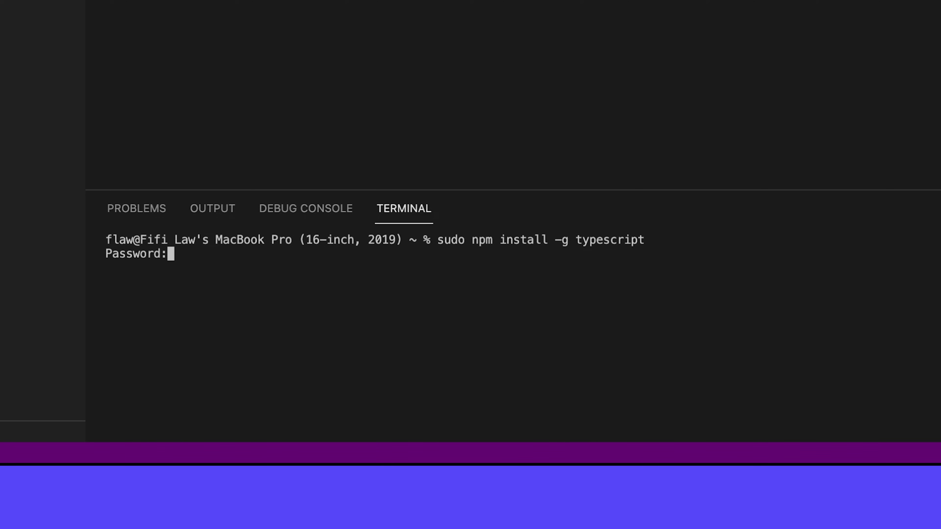
key("Return")
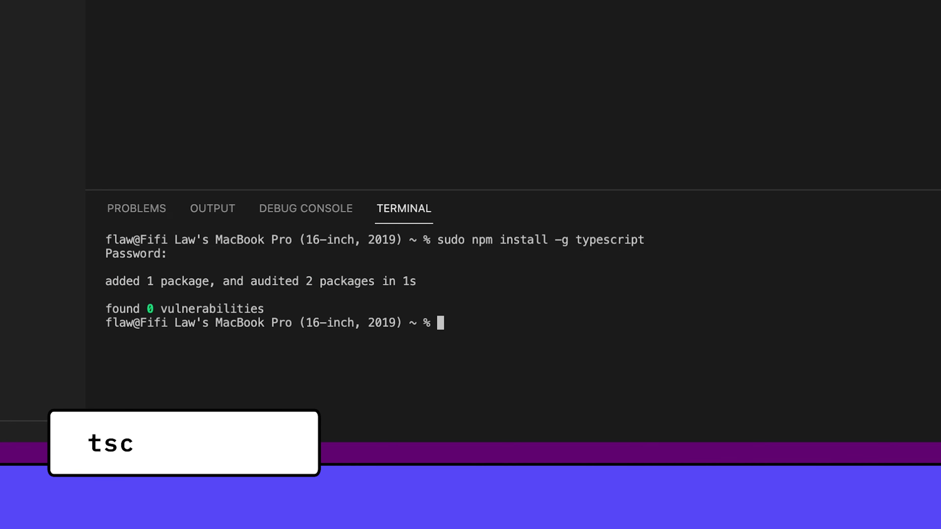
Step: Run tsc to confirm the TypeScript compiler reports version 4.4.4
type("tsc")
key("Return")
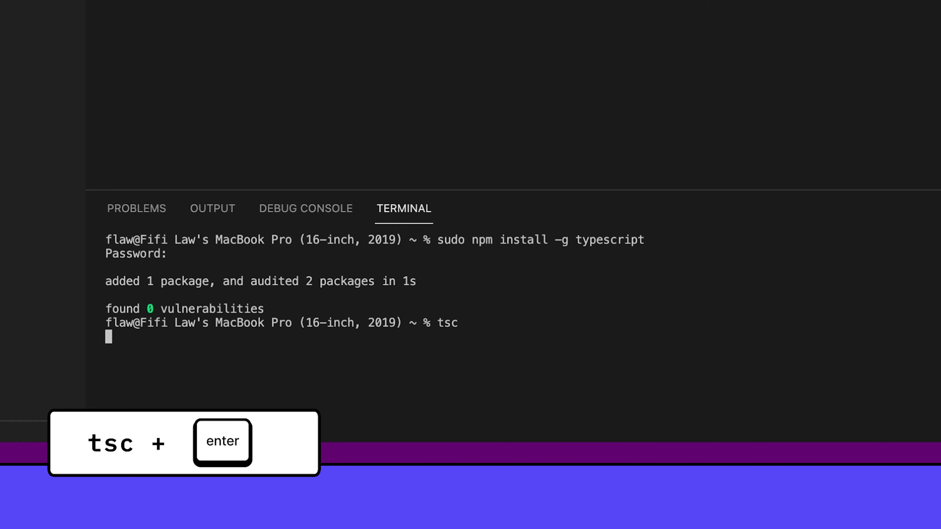
scroll(763, 385, "up", 15)
scroll(760, 375, "up", 5)
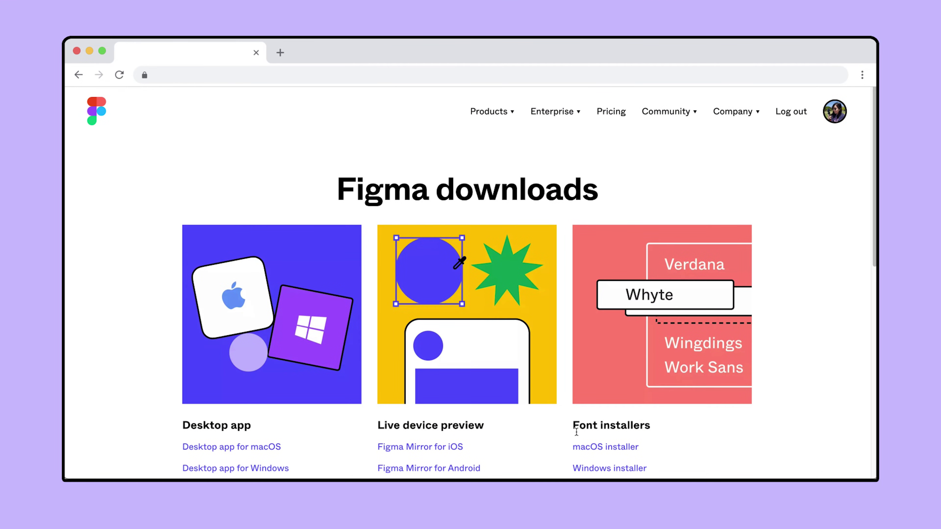
Step: Scroll the Figma downloads page down to the Desktop app links
scroll(555, 443, "down", 2)
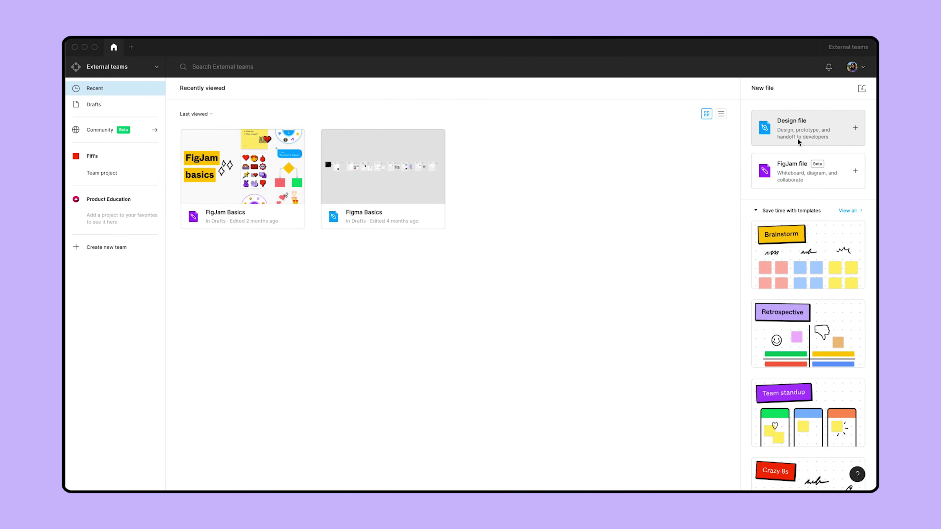
Step: Create a blank design file and start a new development plugin from the Plugins menu
left_click(797, 138)
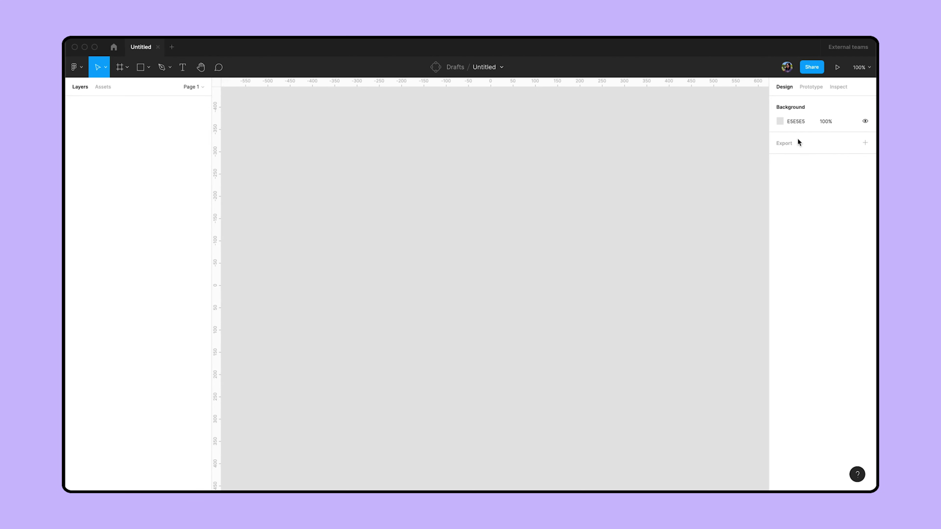
left_click(602, 28)
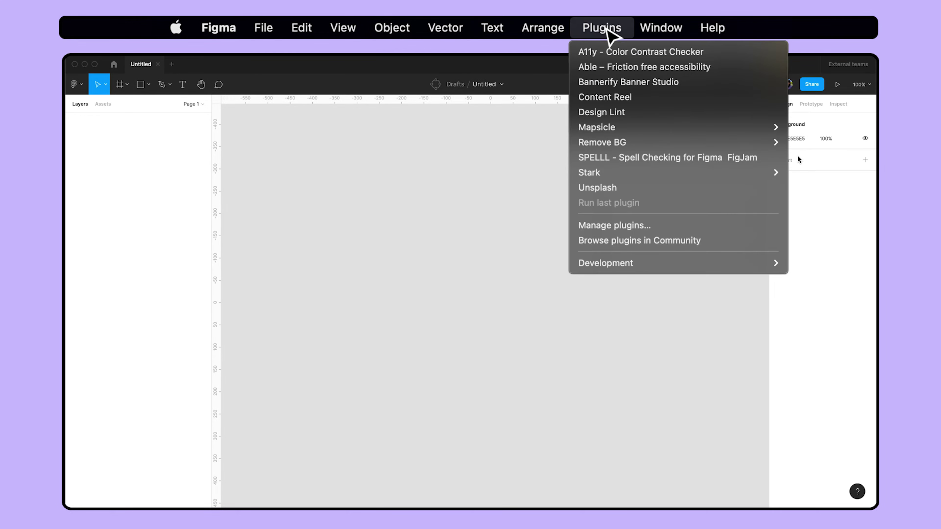
mouse_move(645, 262)
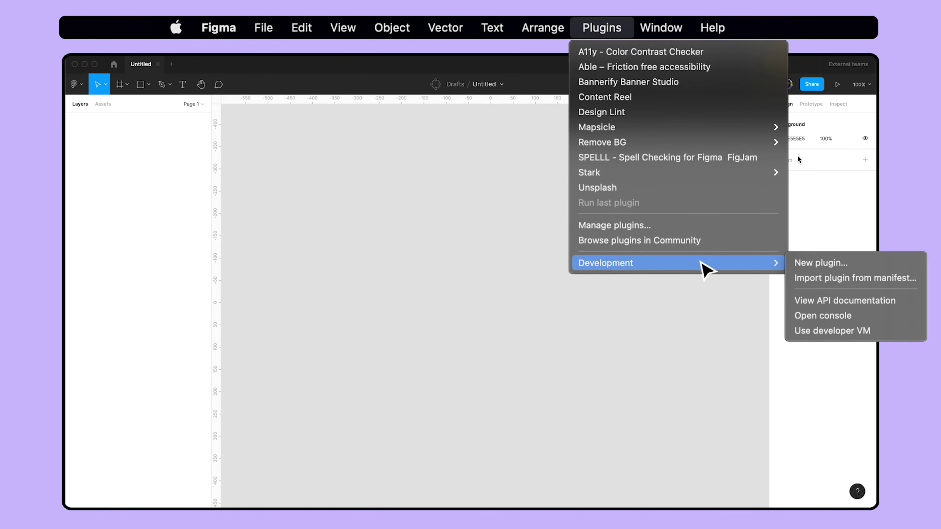
left_click(832, 263)
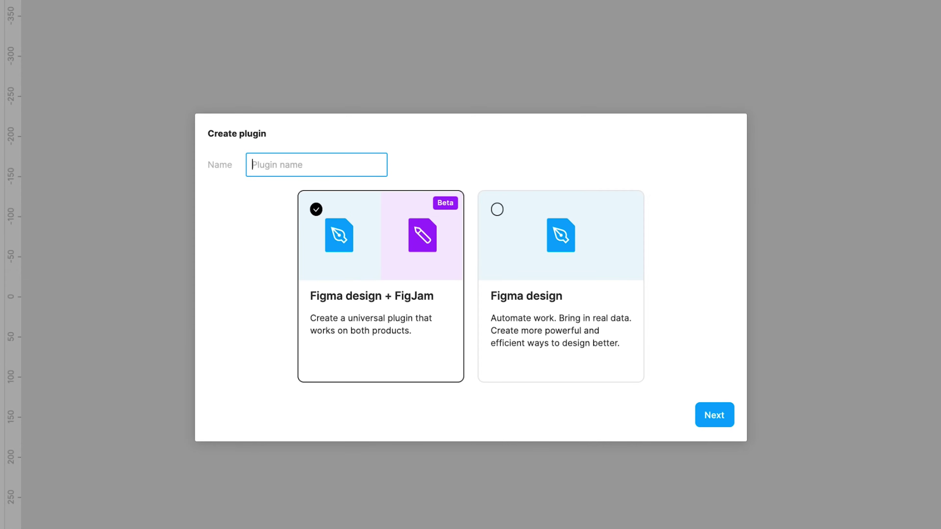
Step: Name the plugin my-first-plugin for Figma design and choose the With UI & browser APIs template
left_click(592, 301)
left_click(294, 173)
type("my-first-plugin")
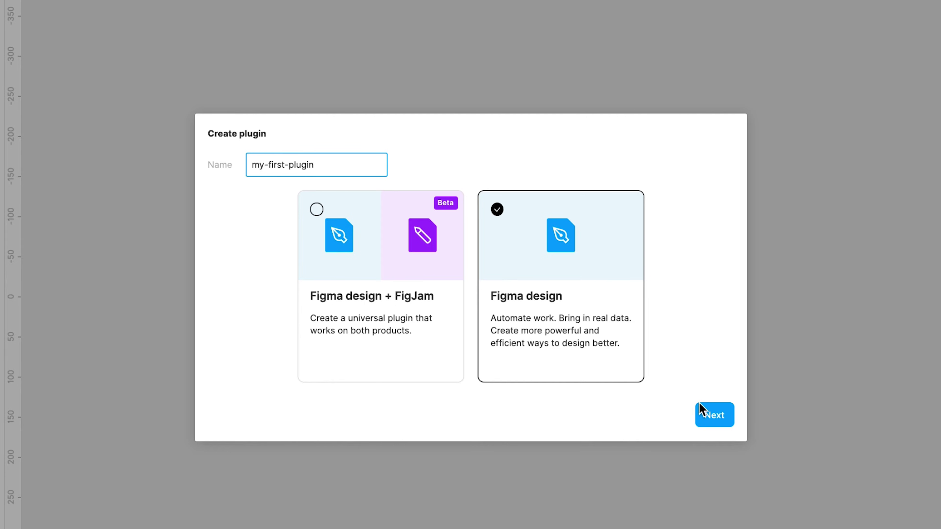
left_click(711, 421)
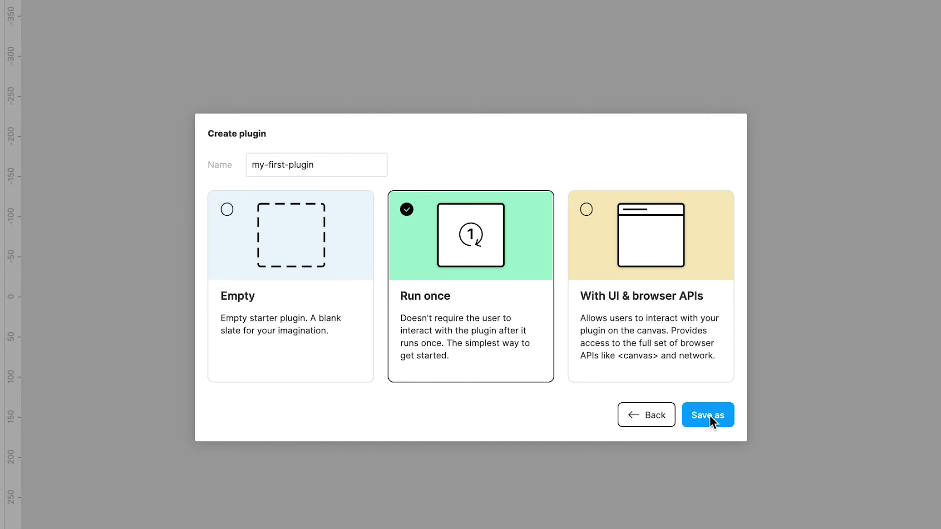
left_click(672, 310)
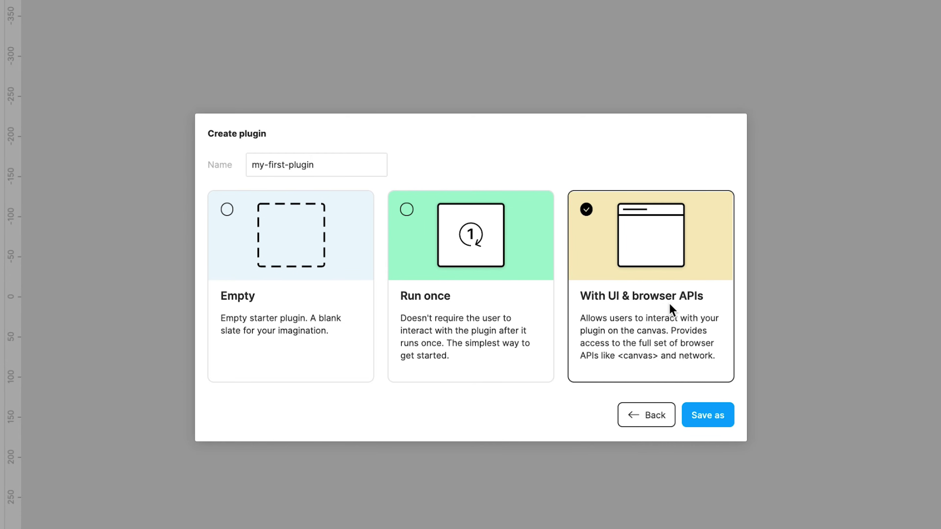
Step: Keep the name my-first-plugin and save the plugin files into the Plugins folder
left_click(713, 412)
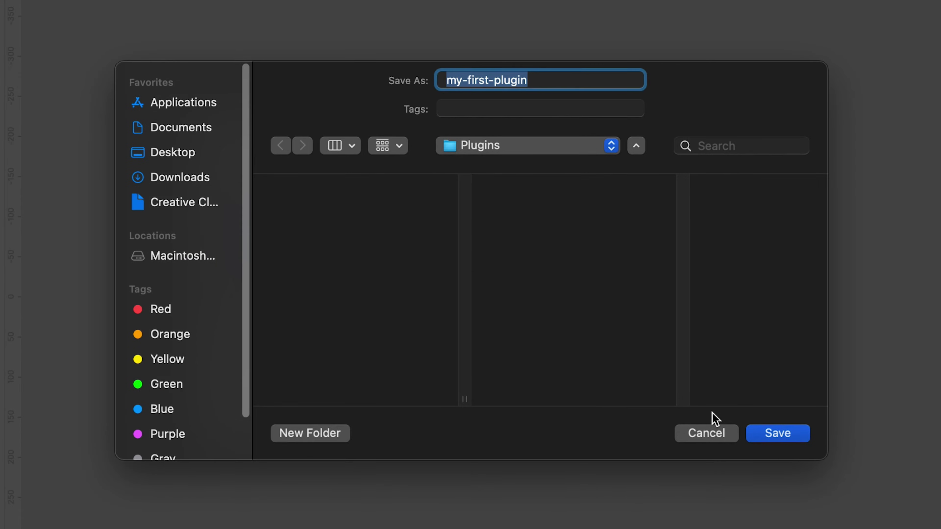
left_click(760, 439)
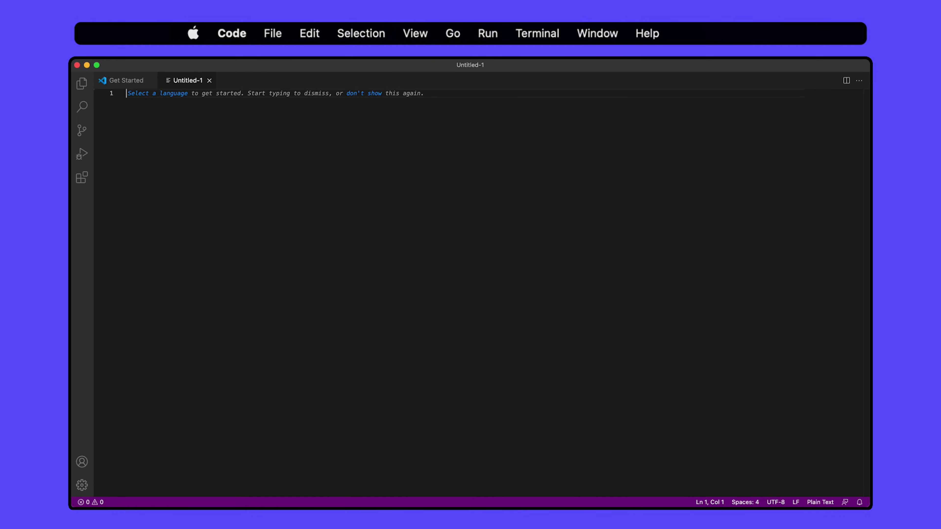
Step: Open the Plugins/my-first-plugin folder and tick trusting all files in the parent Plugins folder
left_click(286, 37)
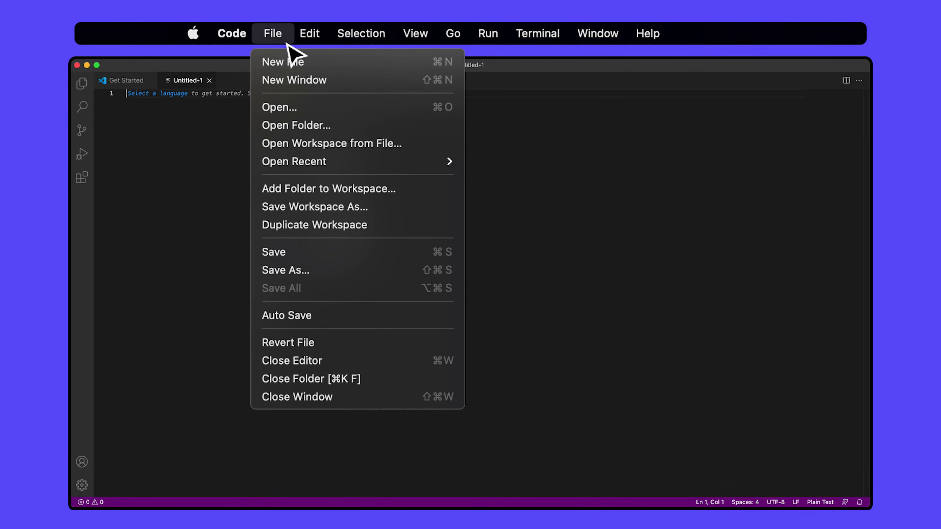
left_click(338, 125)
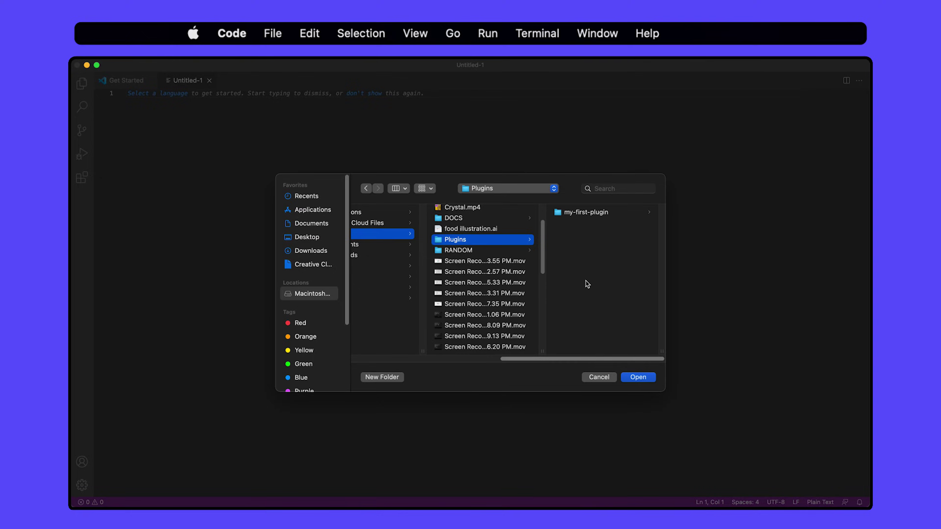
left_click(592, 212)
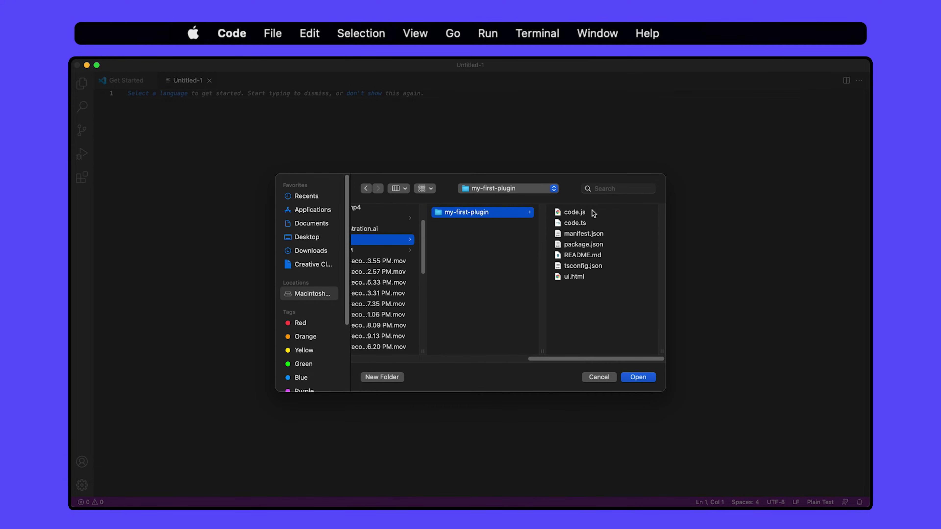
left_click(634, 375)
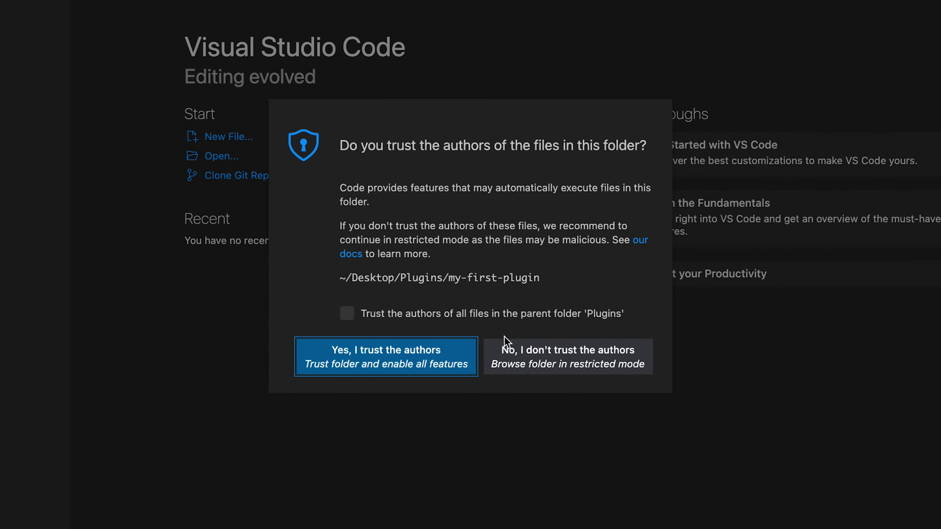
left_click(474, 319)
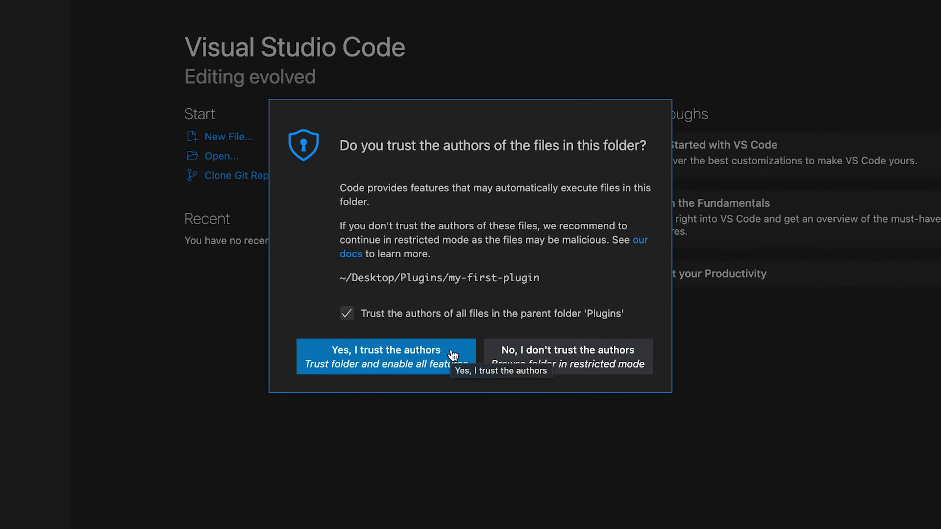
Step: Confirm 'Yes, I trust the authors' for the plugin folder
left_click(452, 352)
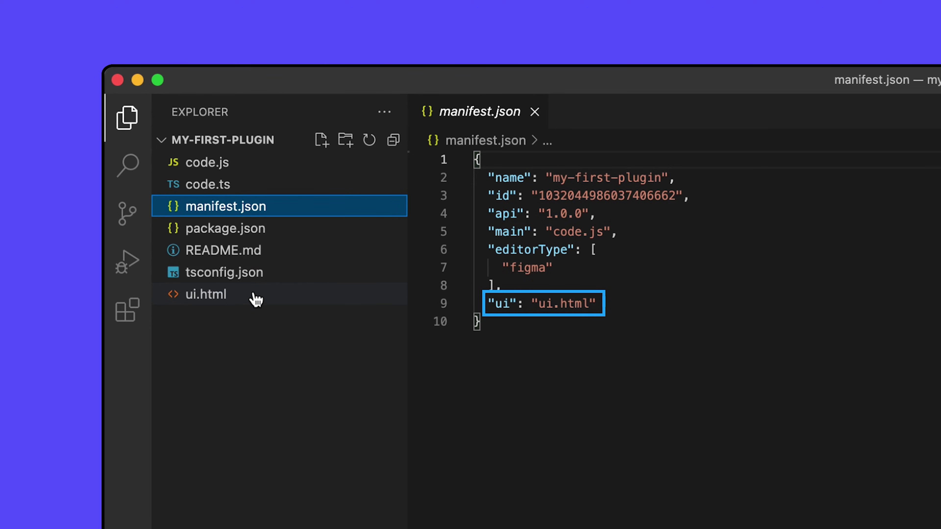
Step: Read ui.html and code.ts, then browse the DocumentNode page of the API reference
left_click(233, 296)
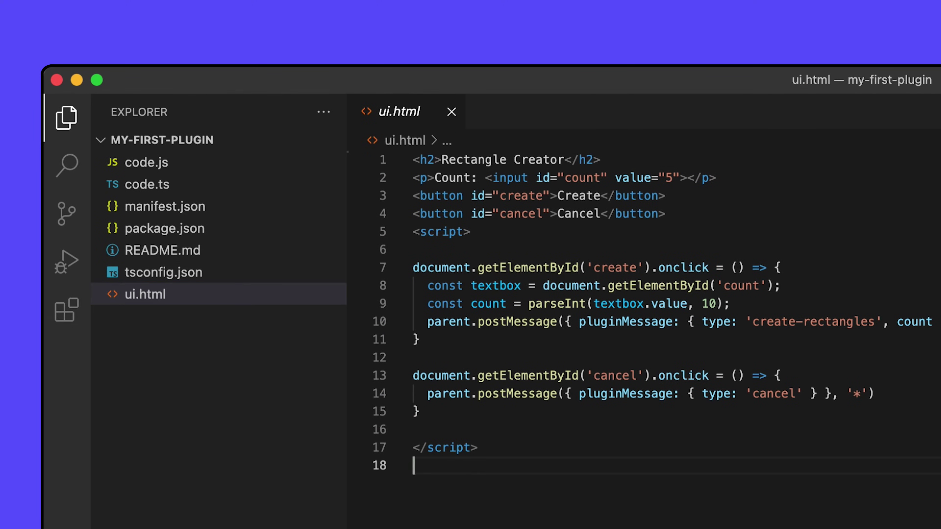
left_click(180, 187)
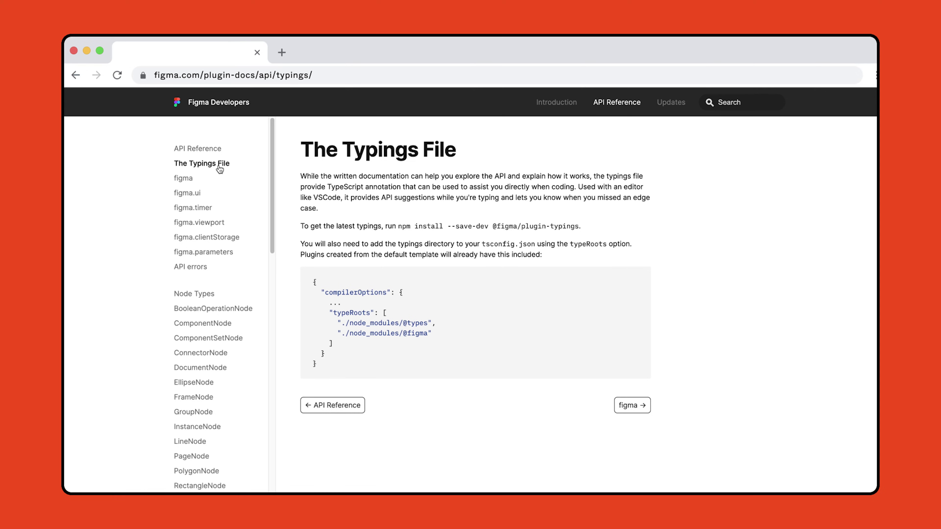
left_click(201, 368)
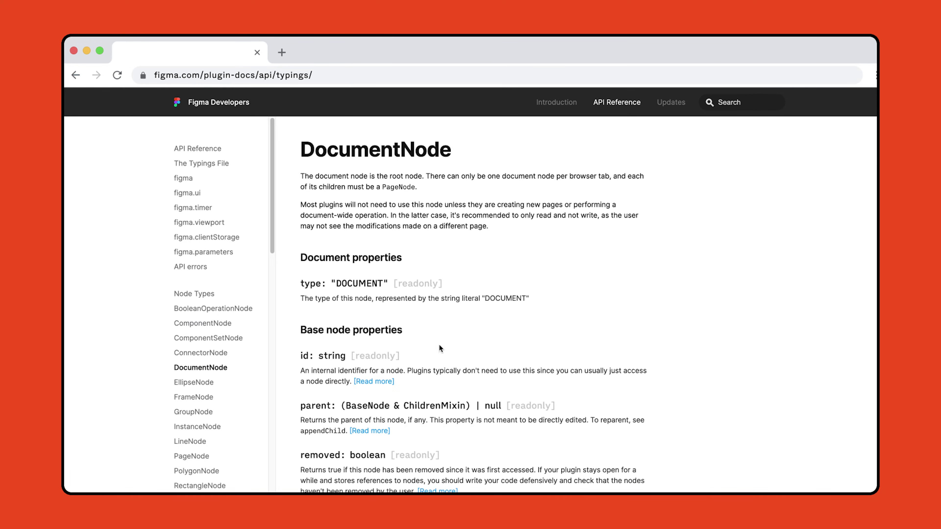
scroll(439, 345, "down", 5)
scroll(439, 344, "down", 10)
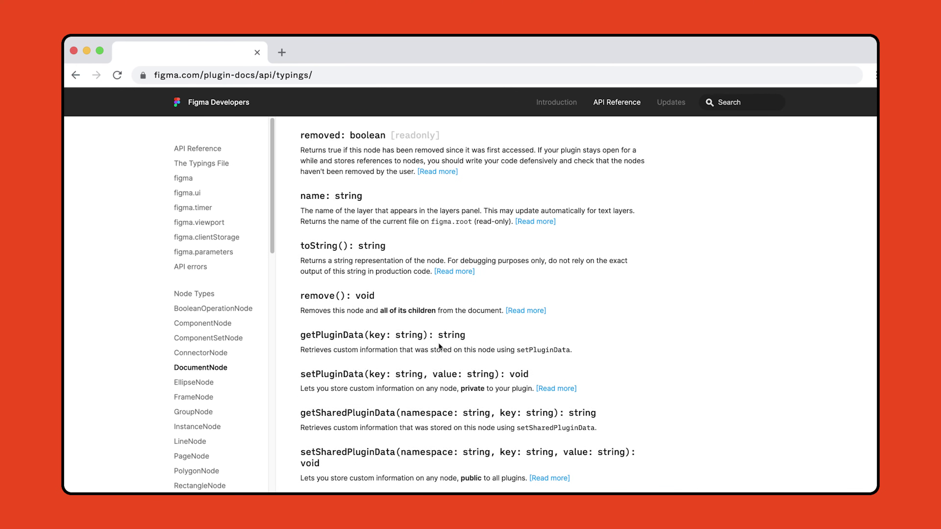
scroll(440, 346, "down", 6)
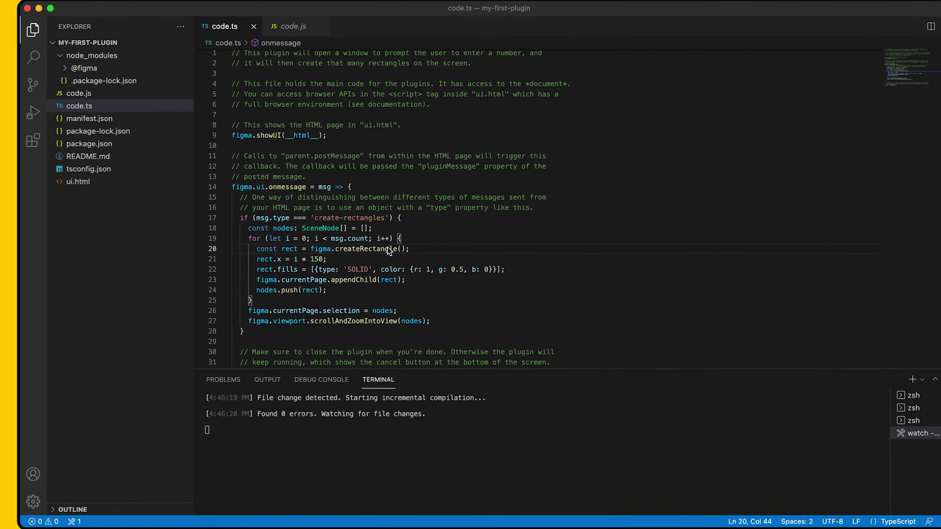
Step: Replace the createRectangle call on line 20 with createPolygon
double_click(387, 249)
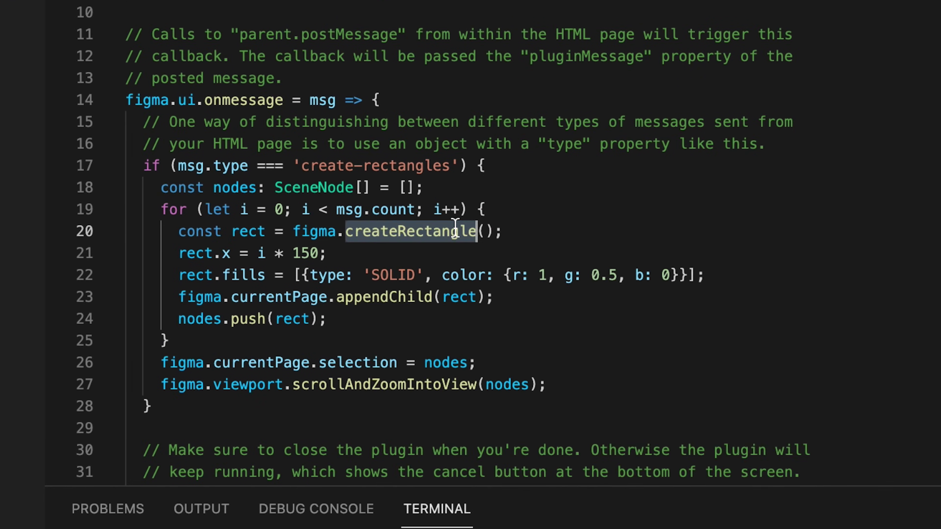
type("create")
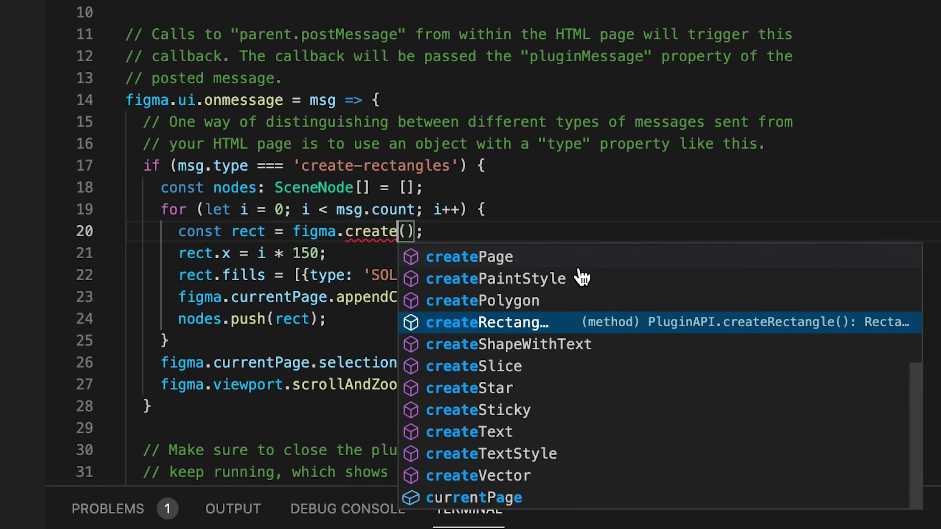
left_click(533, 305)
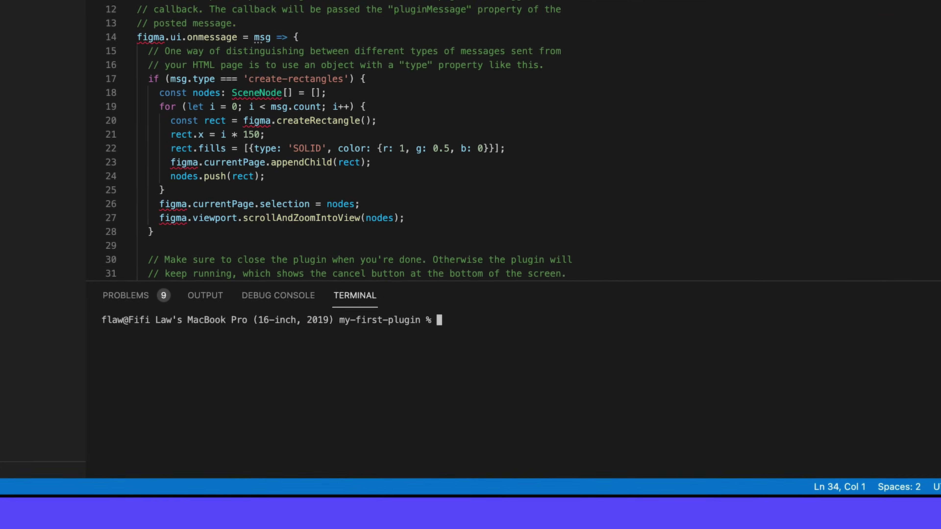
type("npm install --save-dev @figma/plugin-typings")
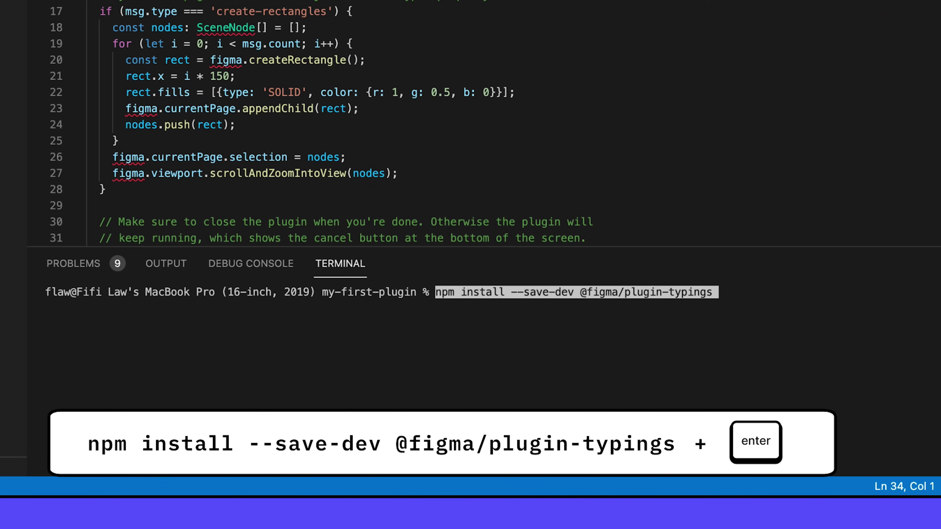
key("Return")
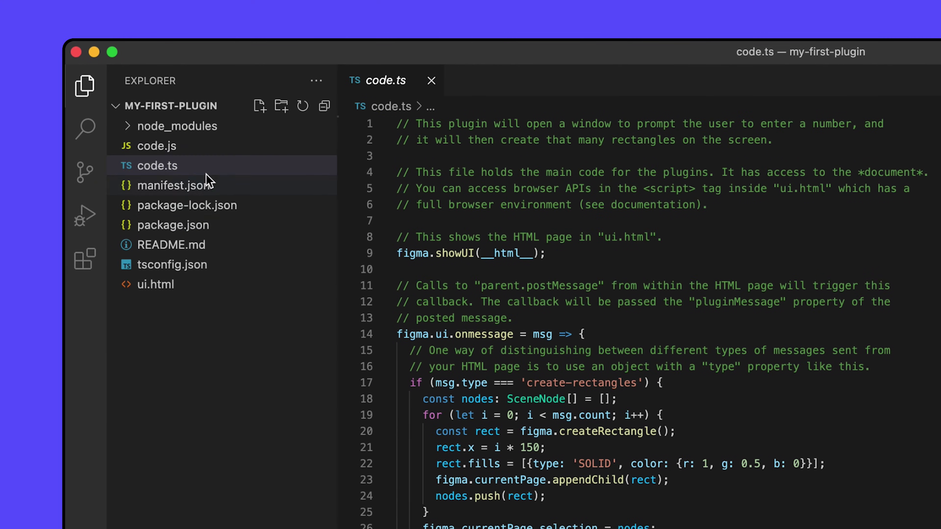
left_click(199, 133)
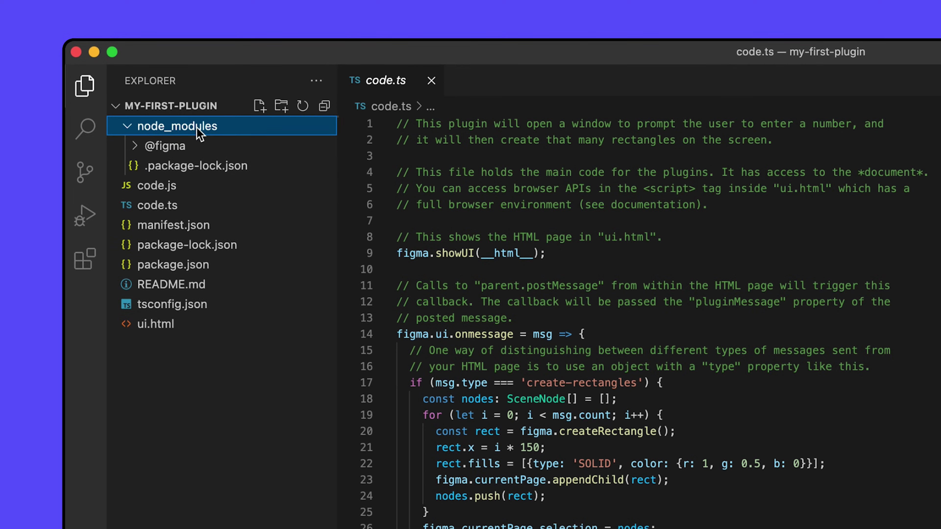
left_click(199, 148)
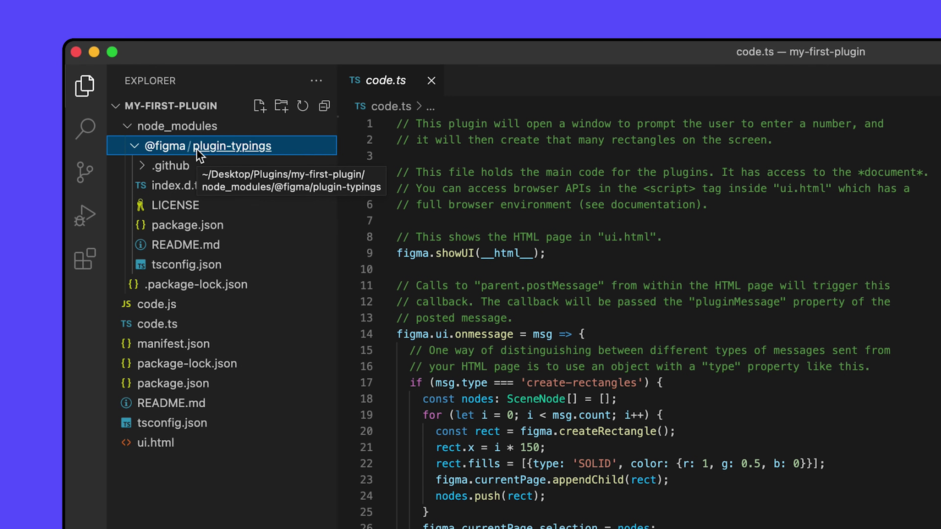
left_click(204, 148)
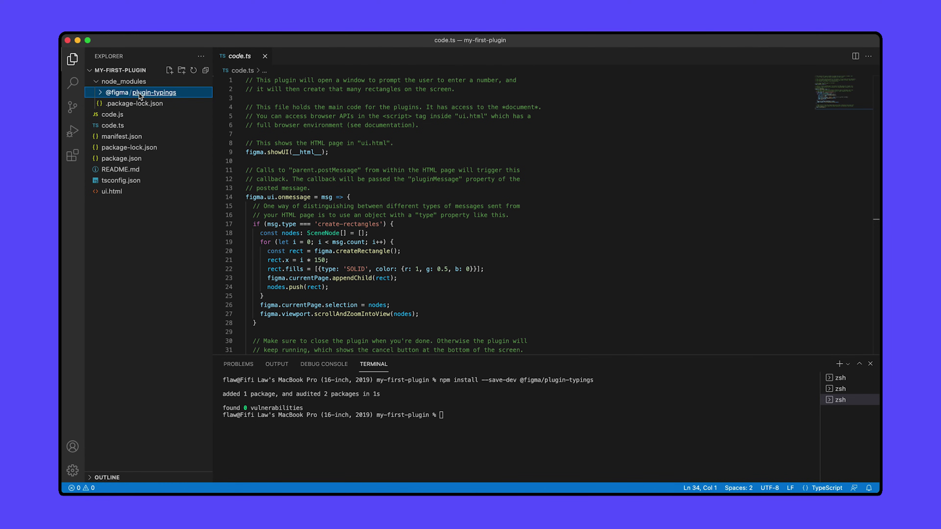
Step: Open manifest.json from the Explorer to view its code.js main entry
left_click(135, 137)
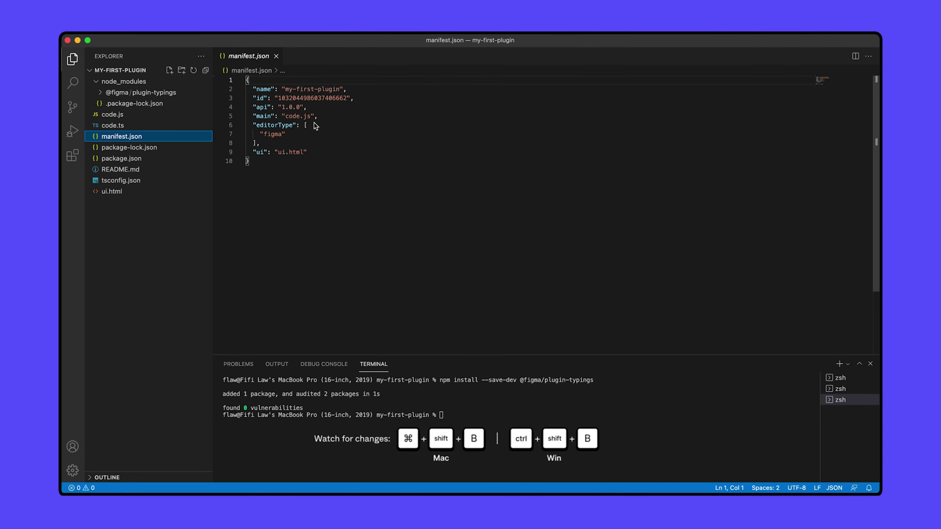
Step: Run the 'tsc: watch - tsconfig.json' build task
key("super+shift+b")
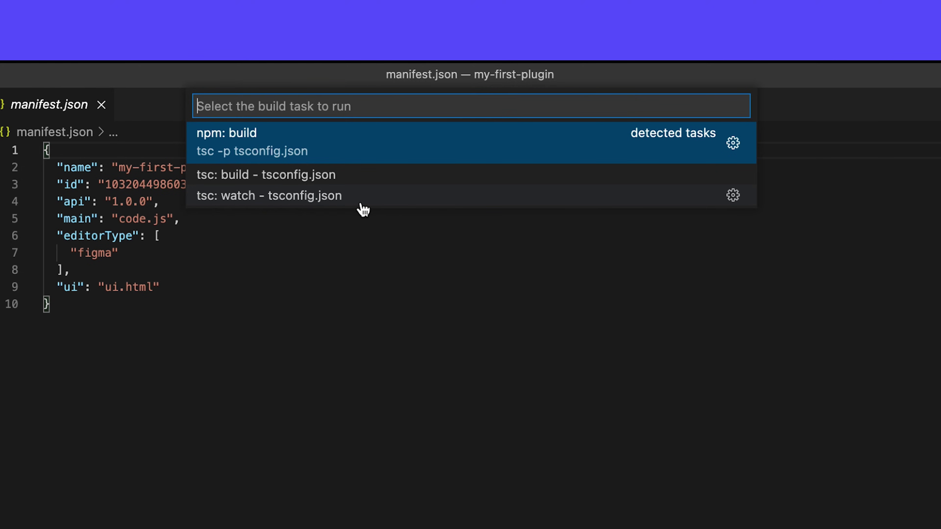
left_click(361, 203)
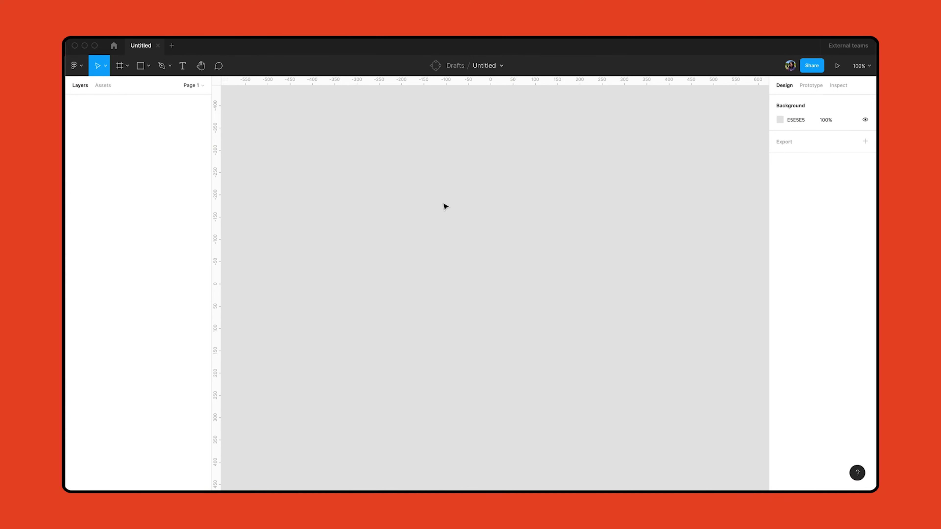
Step: Launch my-first-plugin from the canvas menu under Plugins > Development
right_click(444, 204)
mouse_move(475, 256)
mouse_move(617, 399)
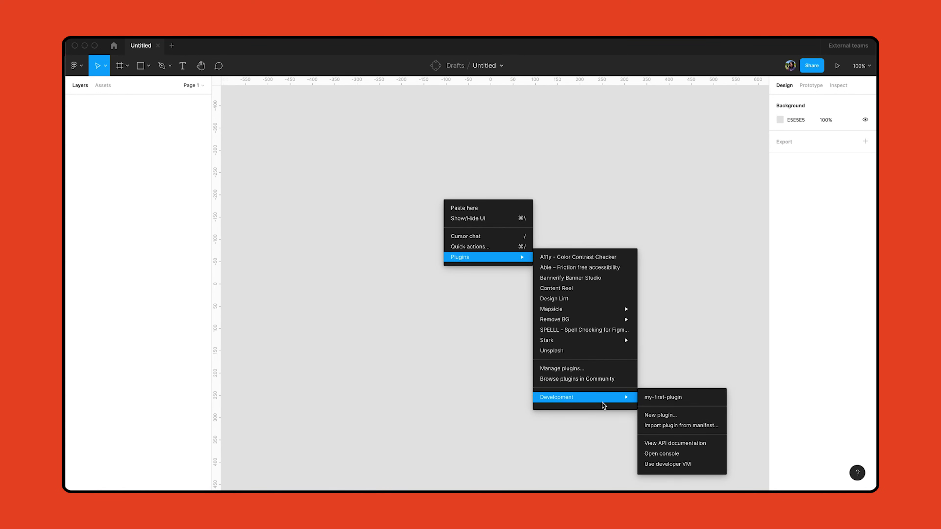
left_click(689, 400)
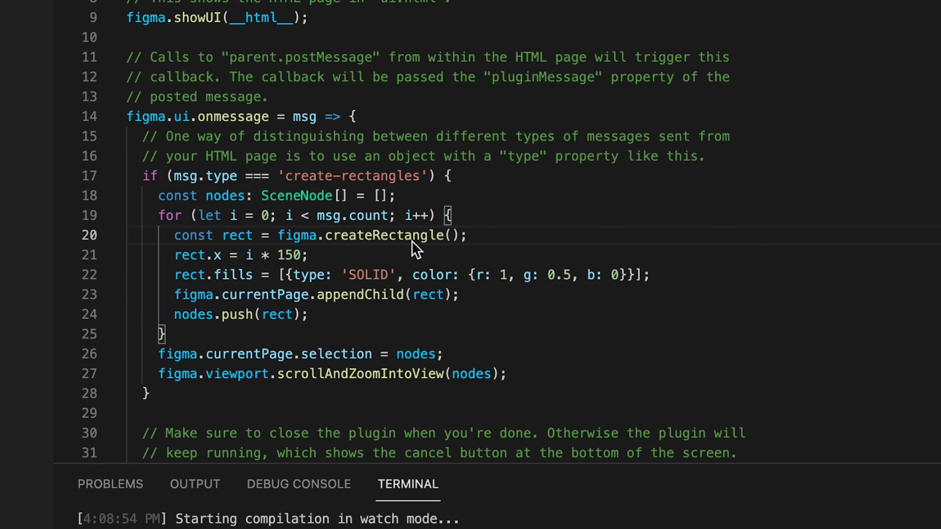
Step: Replace createRectangle with createEllipse on line 20 and save code.ts
double_click(412, 239)
type("createEll")
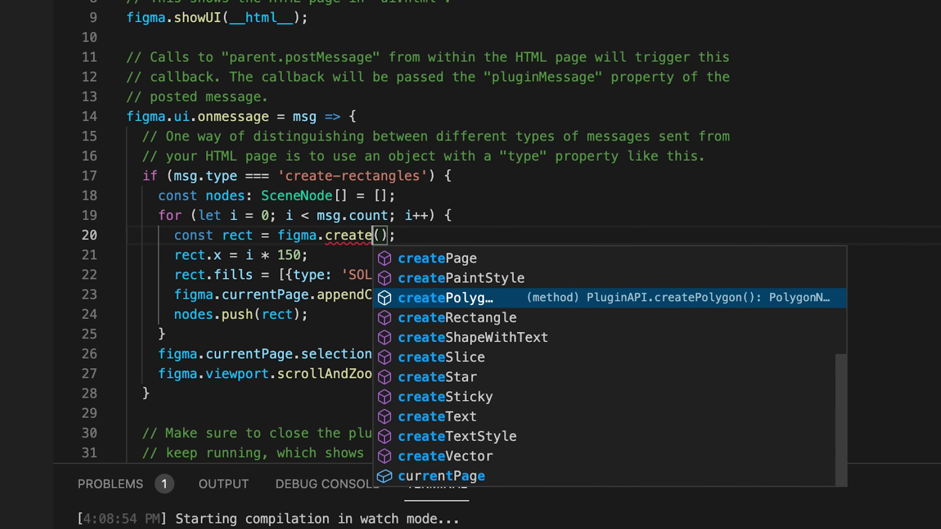
key("Return")
left_click(504, 255)
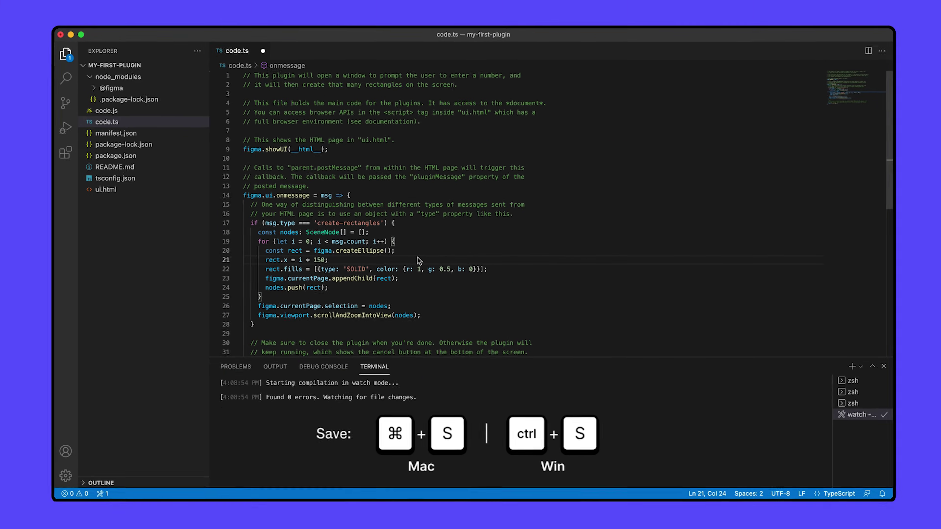
key("super+s")
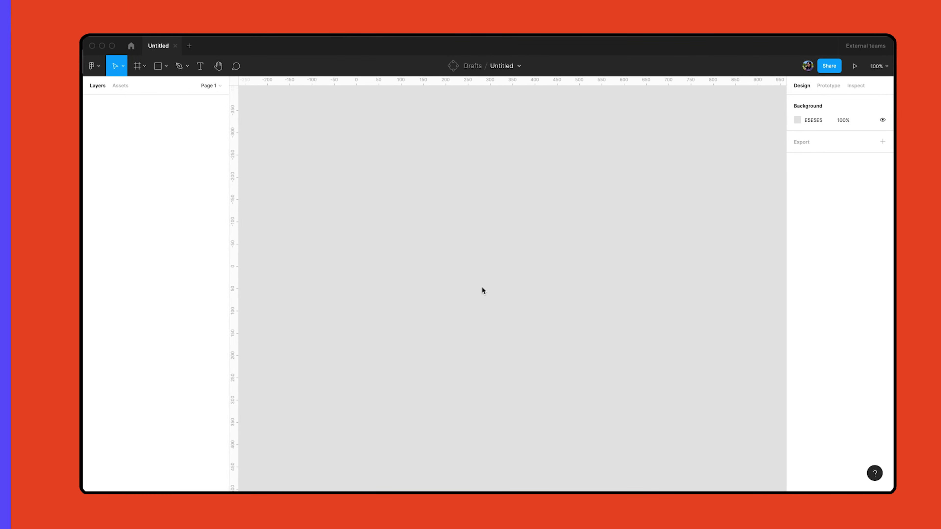
Step: Run my-first-plugin again and create the shapes as ellipses
right_click(466, 285)
mouse_move(500, 345)
left_click(672, 343)
left_click(418, 292)
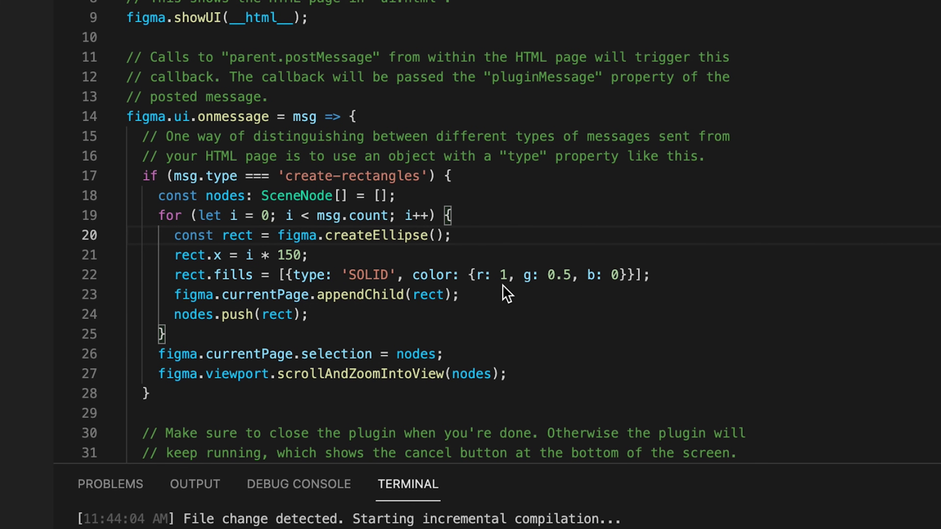
Step: Change line 22's fill to r: 0, g: 0, b: 0 for black and save code.ts
left_click(503, 287)
left_click(508, 276)
key("BackSpace")
type("0")
left_click(570, 274)
key("BackSpace")
key("BackSpace")
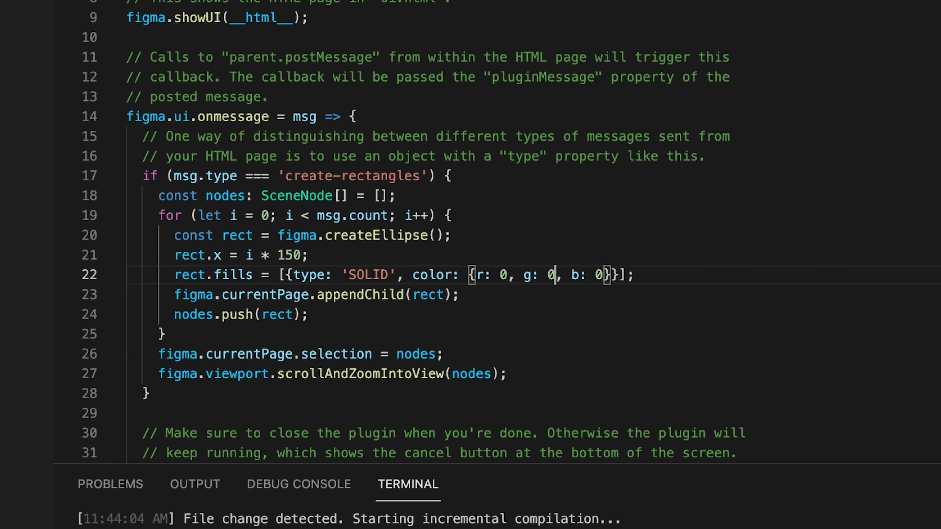
left_click(669, 295)
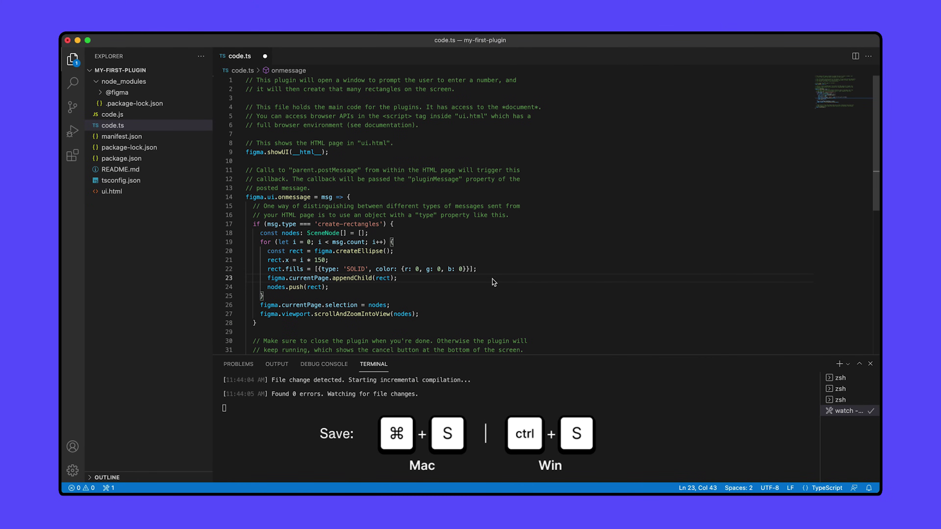
key("super+s")
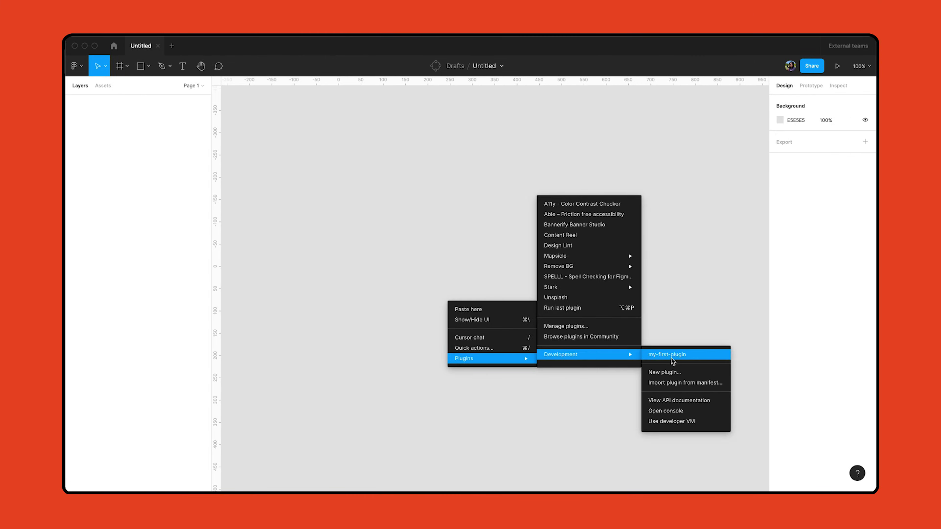
Step: Run my-first-plugin to create five black circles, then select createRectangle on line 20
left_click(673, 357)
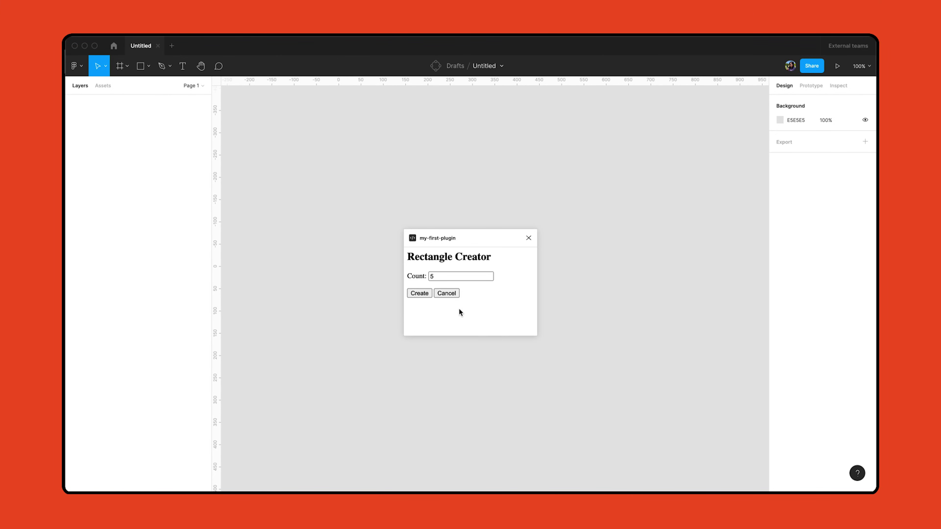
left_click(418, 293)
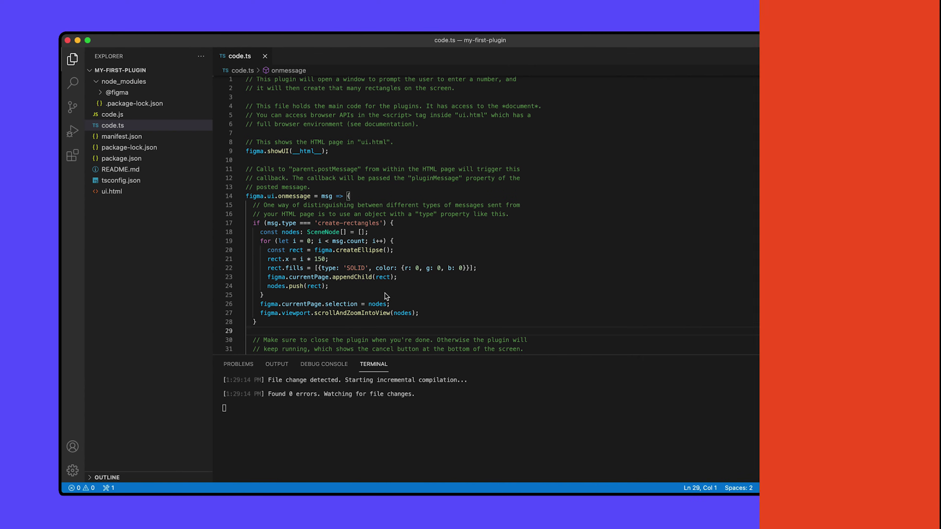
double_click(369, 251)
Step: Use createPolygon on line 20, add rect.y = i * 100 below rect.x, and save
type("createPolygon")
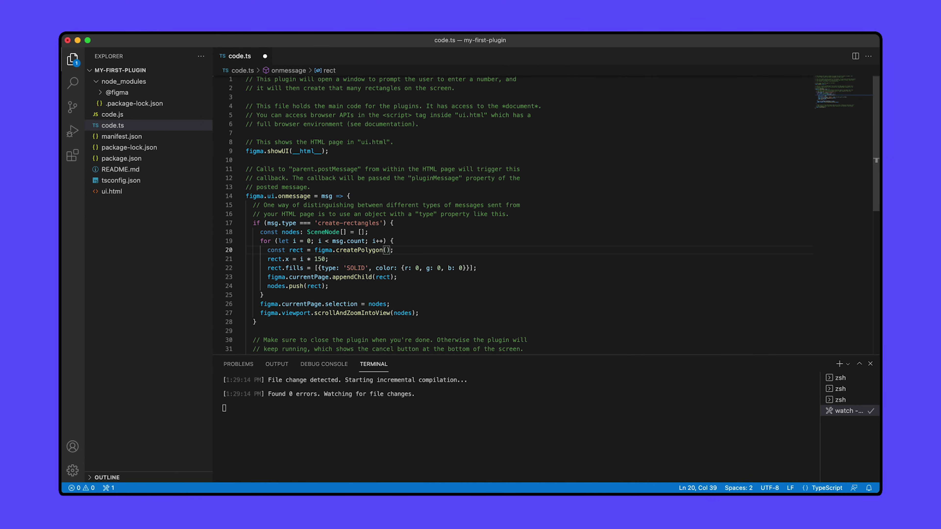
left_click(336, 260)
key("Return")
type("rect.y ")
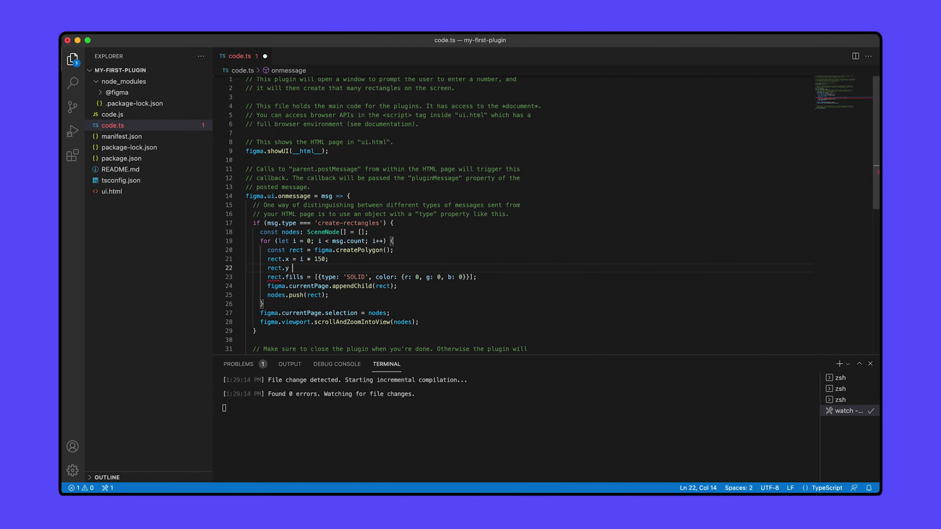
type("= i * 100;")
key("super+s")
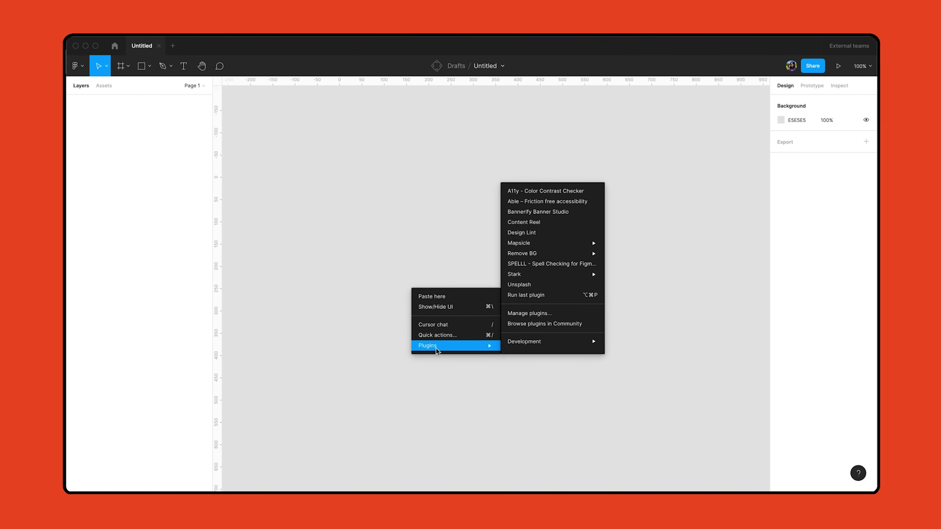
Step: Run my-first-plugin to create five black triangle Polygon layers stepping diagonally
mouse_move(546, 338)
left_click(626, 337)
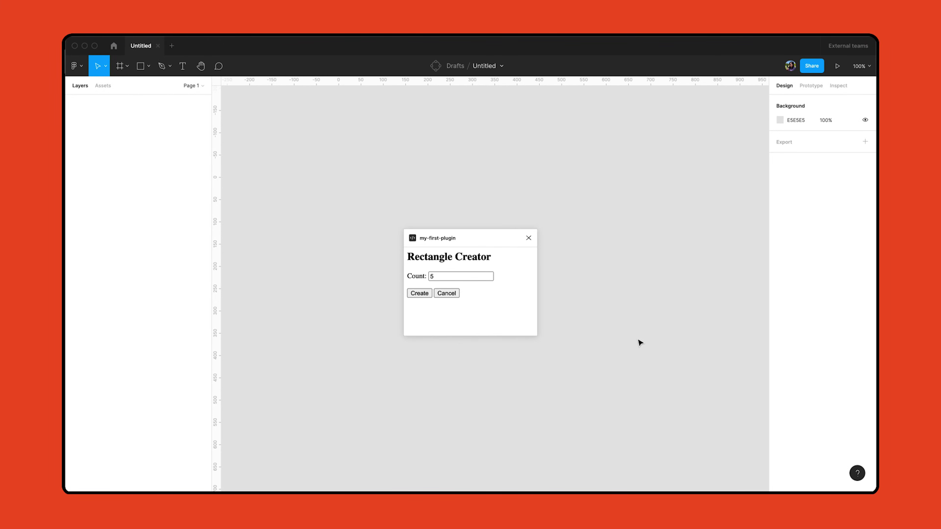
left_click(426, 292)
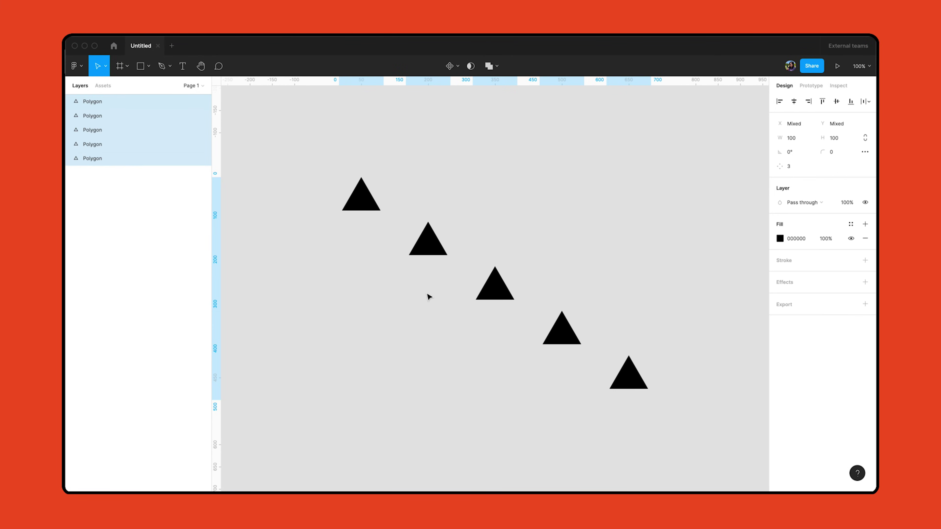